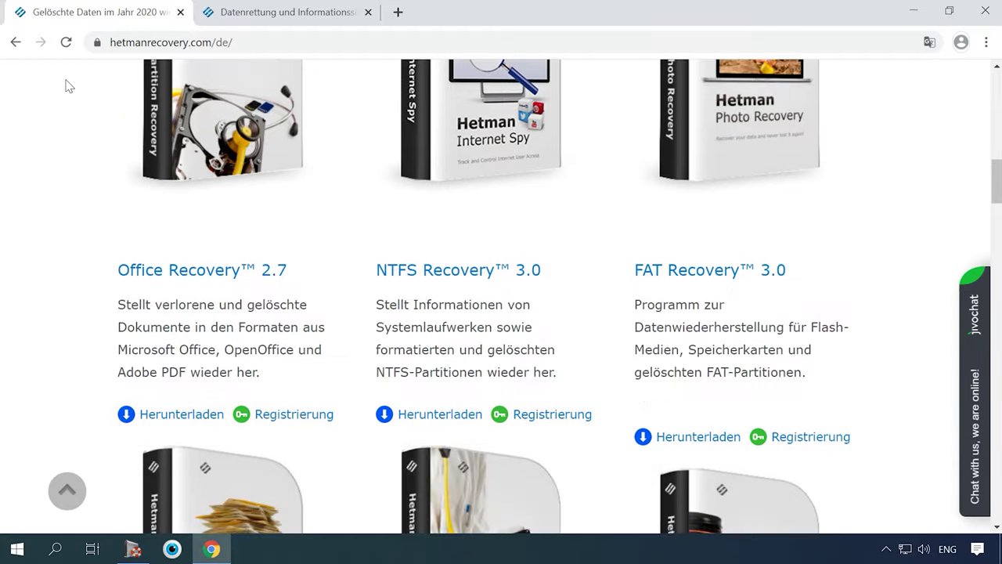
Open the Partition Recovery 3.0 product page from the data recovery software list on the Hetman website
scroll(67, 85, "up", 10)
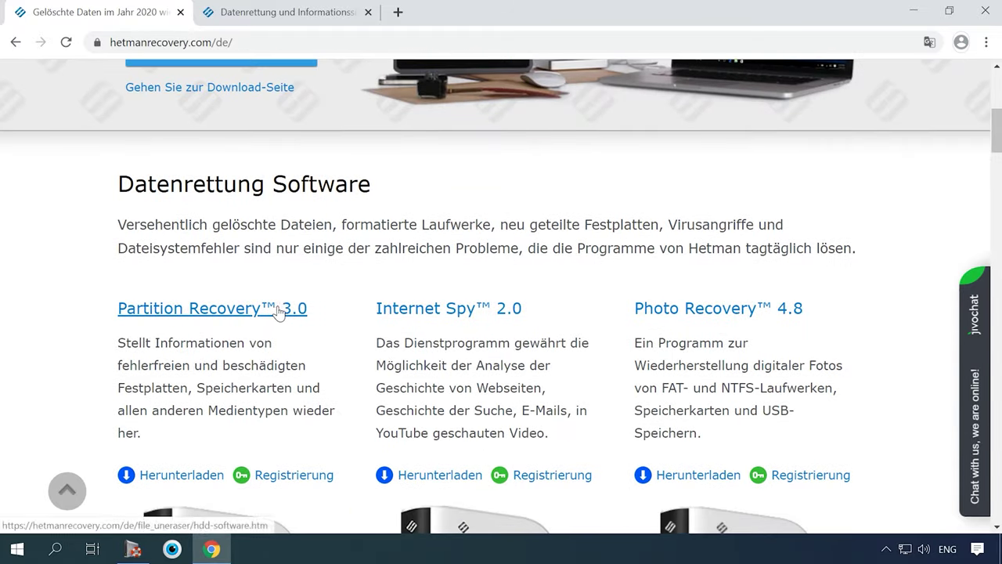
left_click(162, 303)
scroll(89, 297, "down", 4)
scroll(89, 297, "up", 1)
left_click(780, 234)
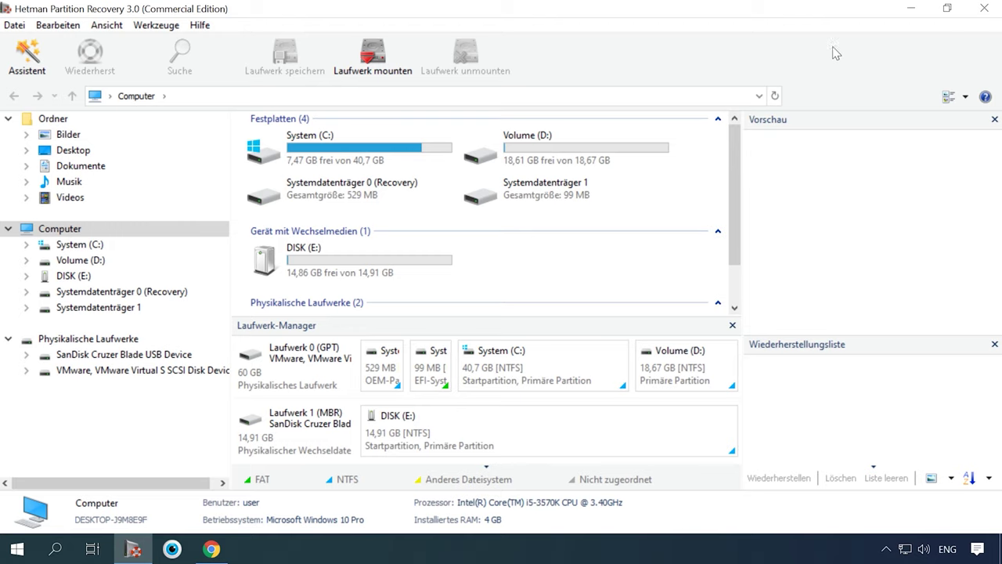
Scan DISK (E:) for deleted files in Hetman Partition Recovery using the quick scan (Schneller Scan)
double_click(120, 275)
left_click(239, 208)
left_click(238, 183)
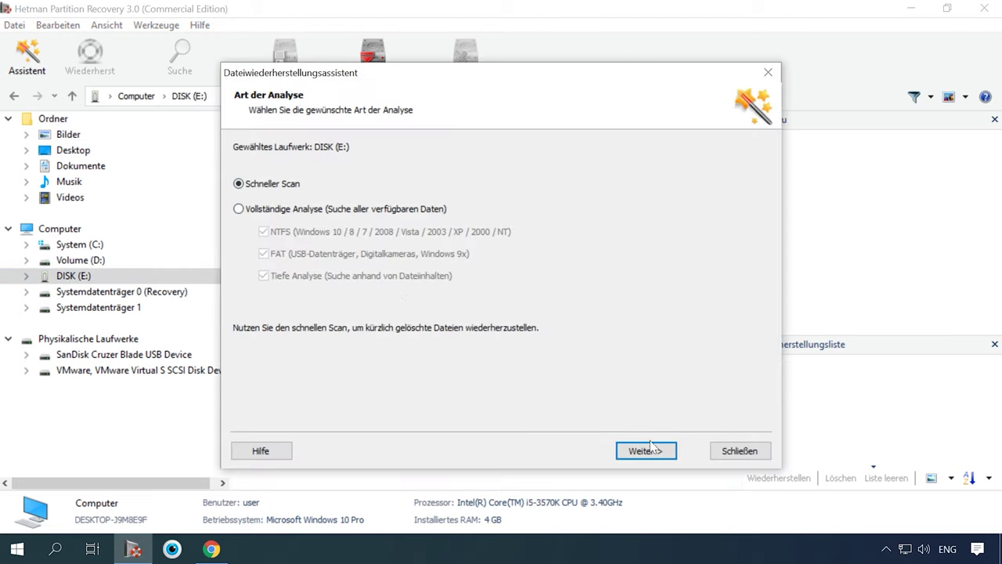
left_click(631, 450)
left_click(643, 450)
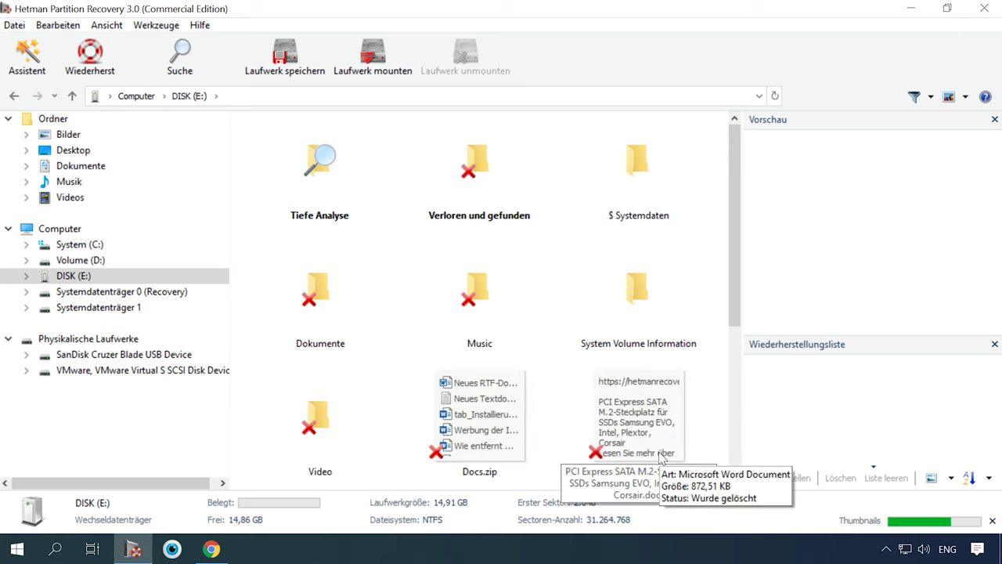
Preview deleted documents in the Dokumente folder and the Car - 2165.mp4 clip in the Video folder
scroll(284, 278, "down", 2)
scroll(284, 278, "up", 2)
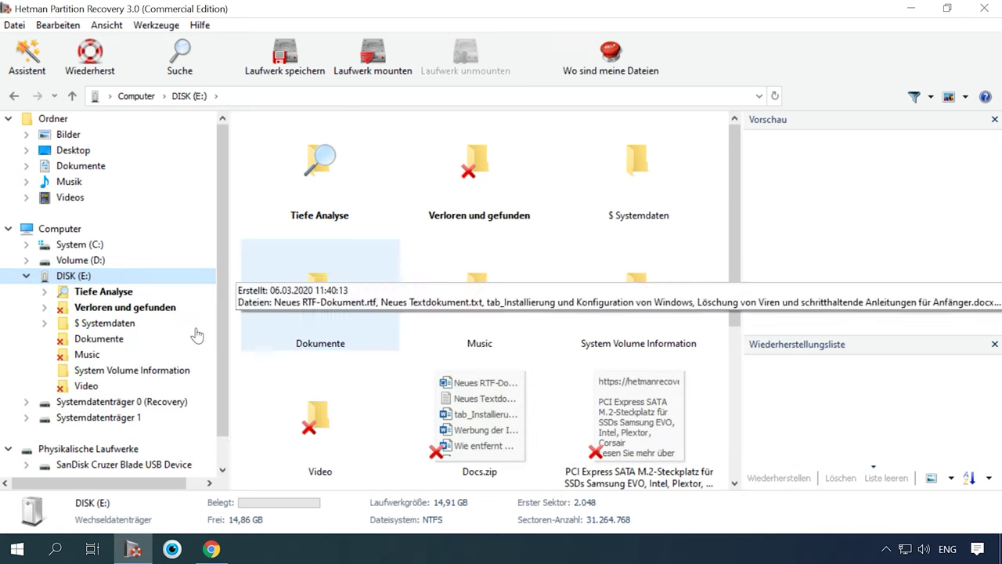
left_click(197, 337)
left_click(477, 184)
left_click(630, 176)
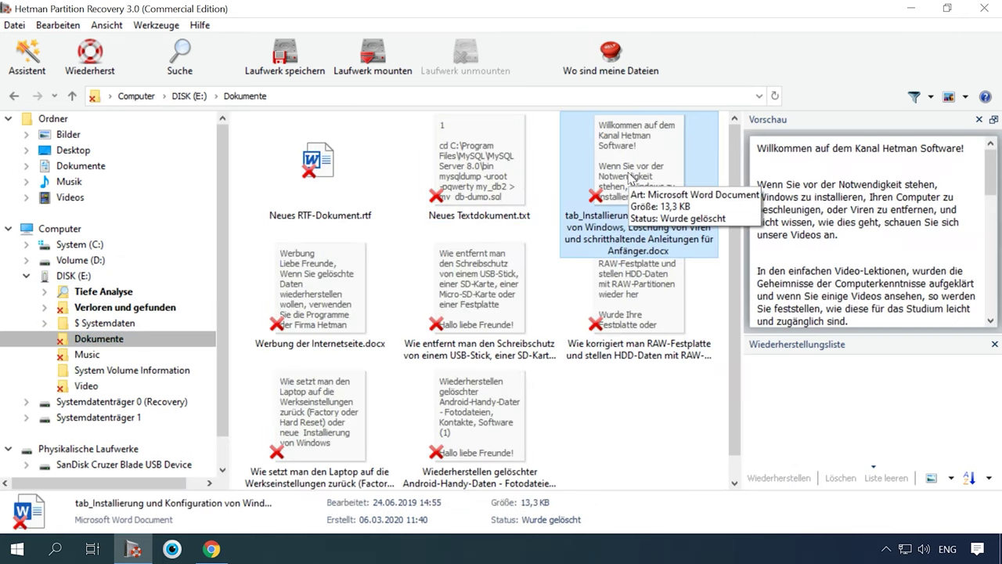
left_click(480, 282)
left_click(110, 386)
left_click(443, 176)
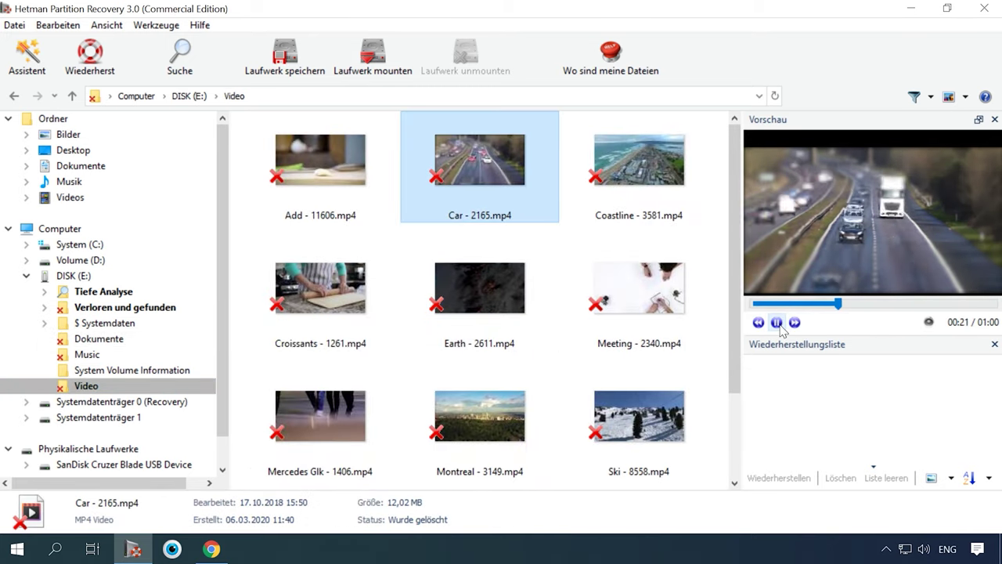
left_click(776, 322)
Start recovering the deleted video Car - 2165.mp4 and proceed through the recovery wizard
right_click(492, 178)
left_click(532, 186)
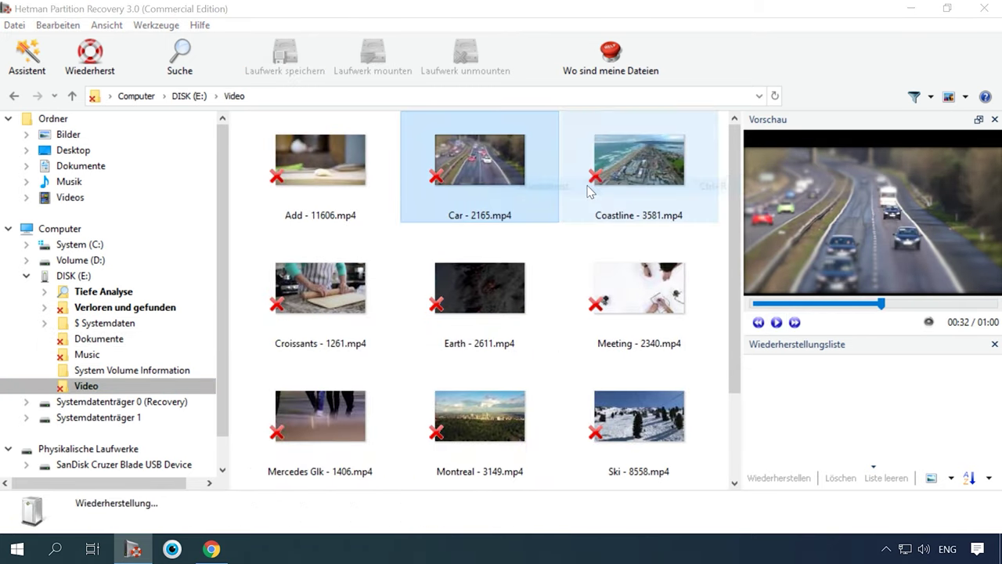
left_click(642, 512)
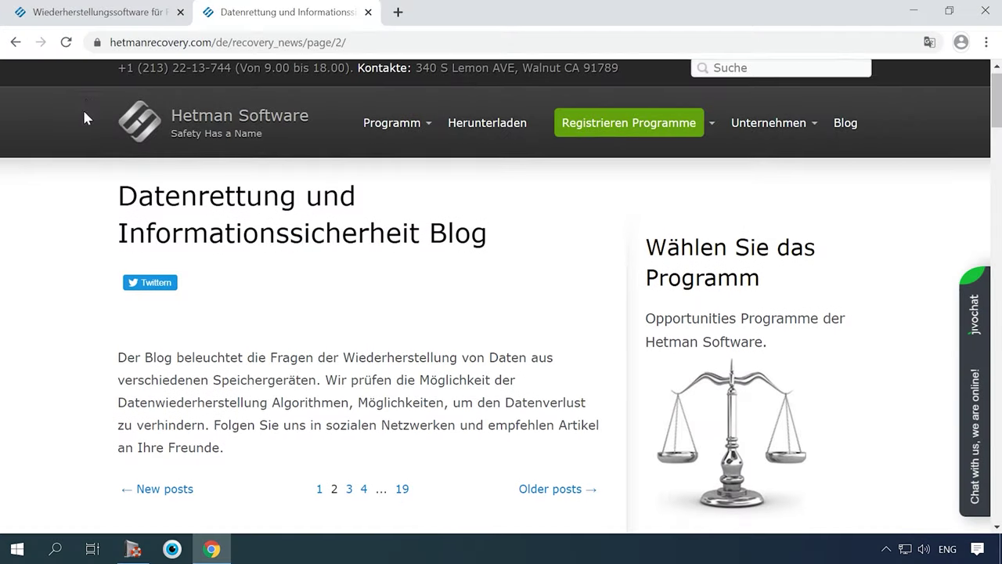
Read through the Hetman blog article on recovering files after formatting versus deletion in Chrome
scroll(70, 136, "down", 15)
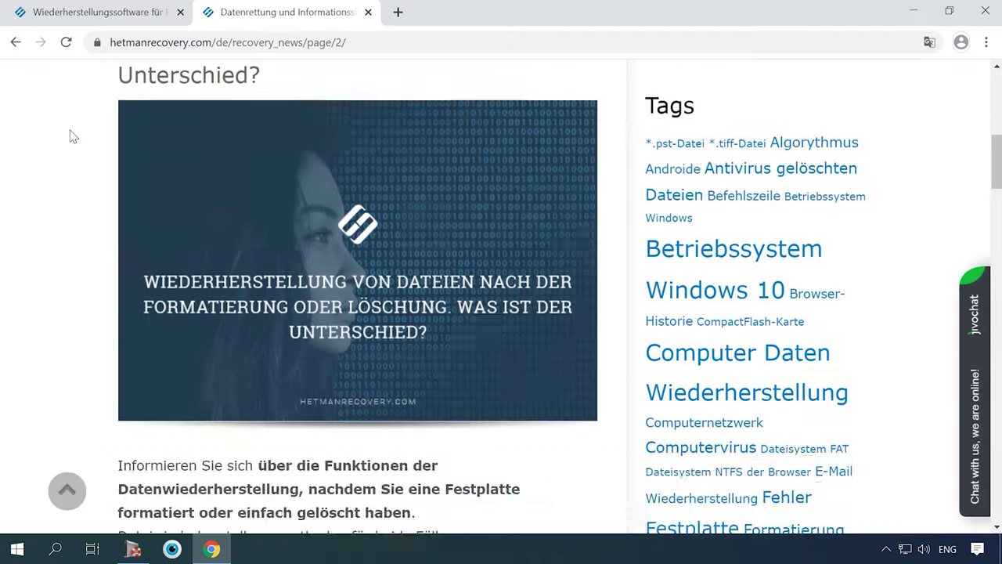
scroll(71, 136, "down", 12)
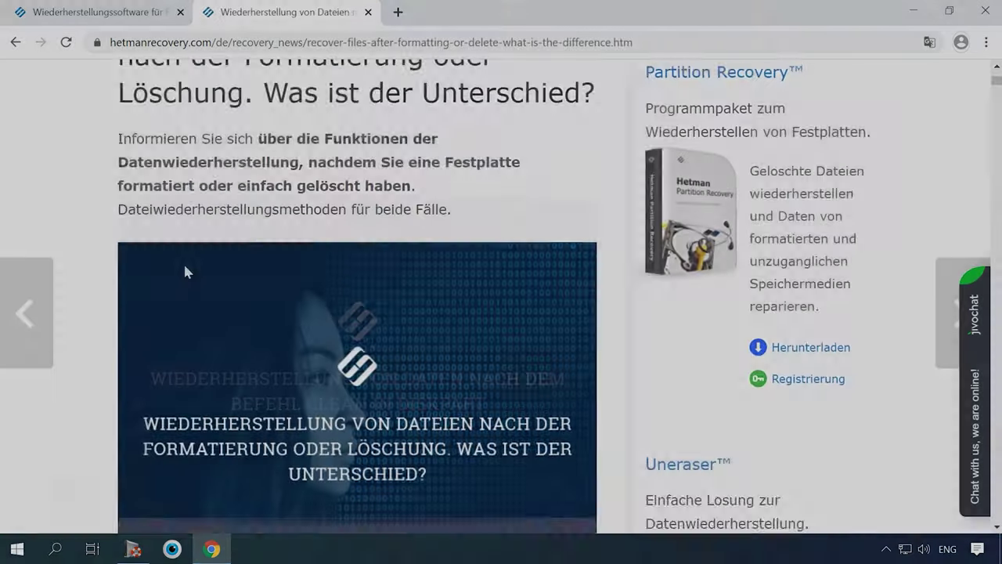
scroll(186, 270, "down", 20)
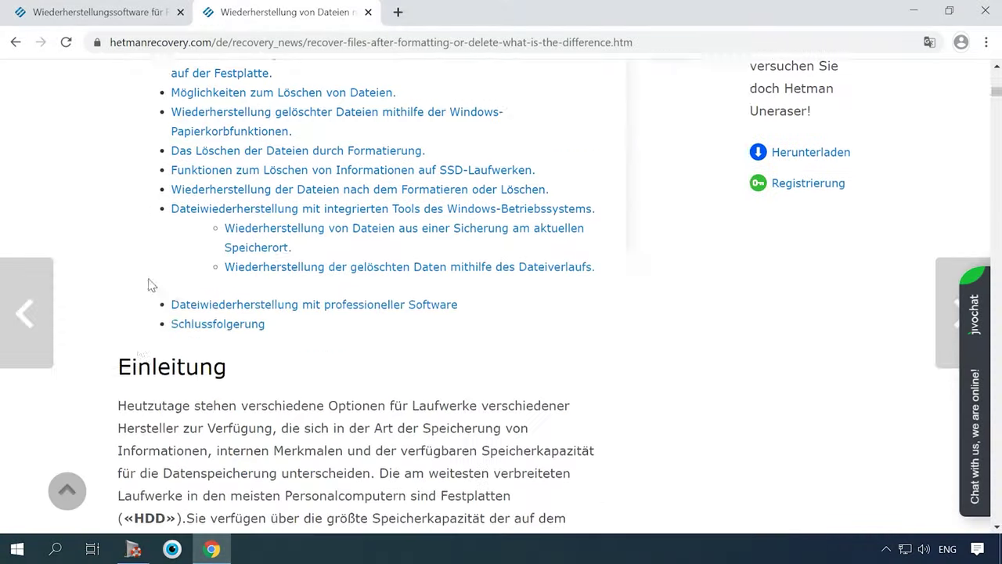
scroll(106, 297, "down", 20)
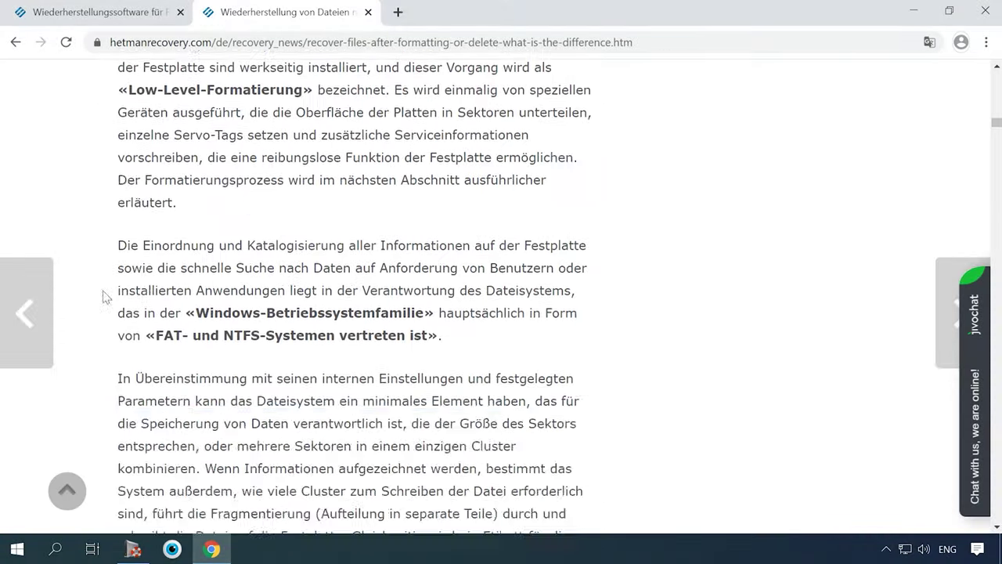
scroll(104, 296, "down", 20)
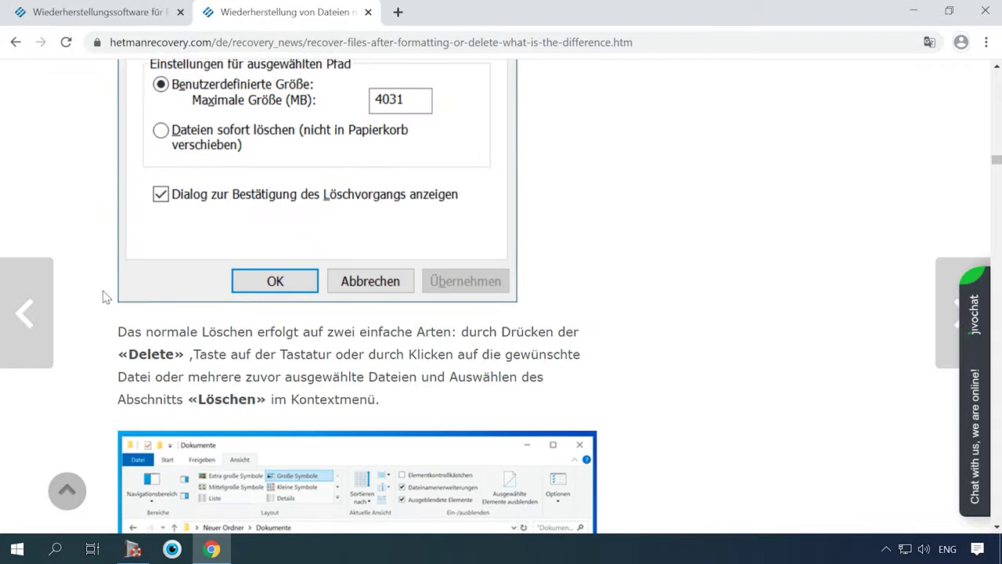
scroll(107, 297, "down", 20)
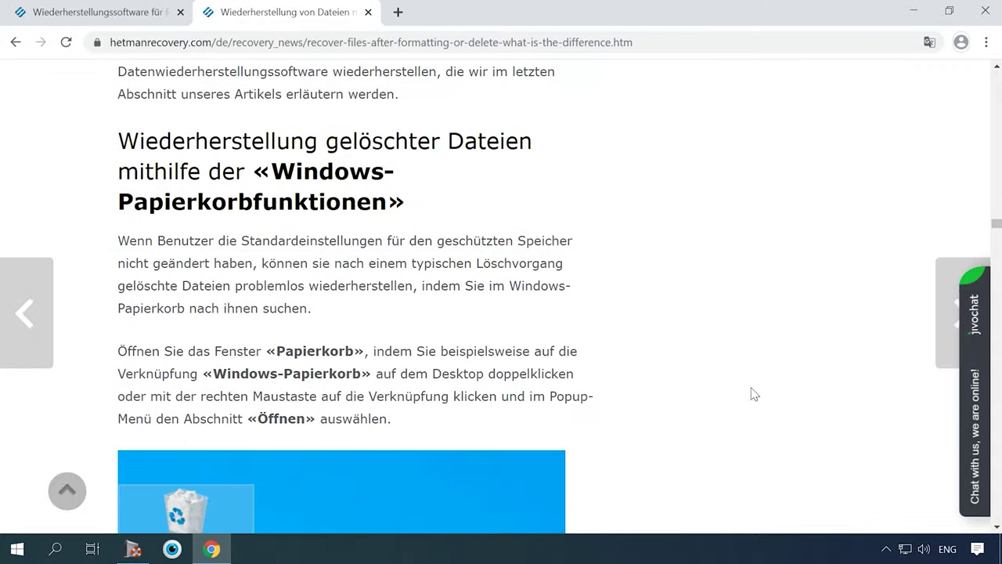
left_click(975, 397)
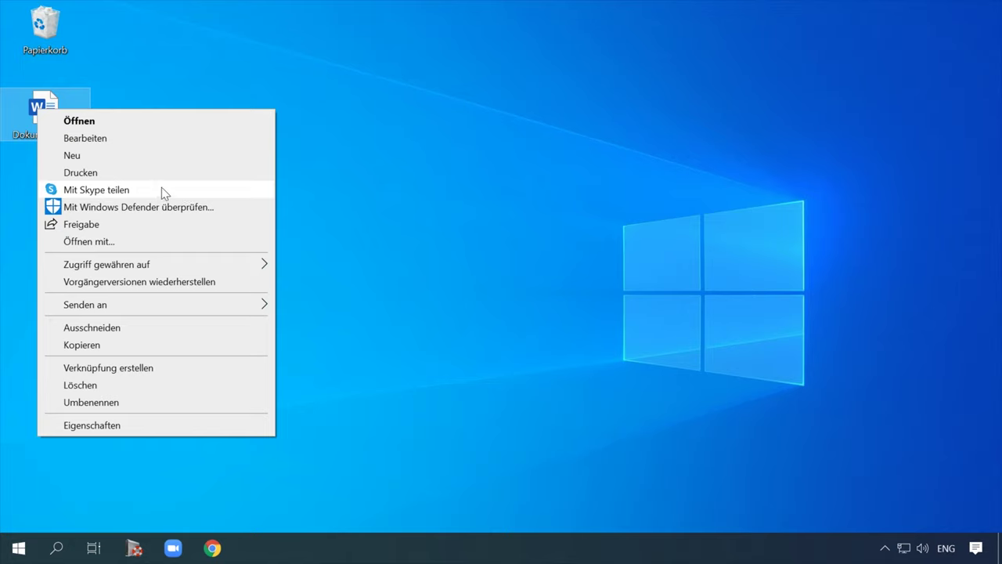
Dismiss the document's context menu and open the Windows Registry Editor with the regedit command
left_click(423, 202)
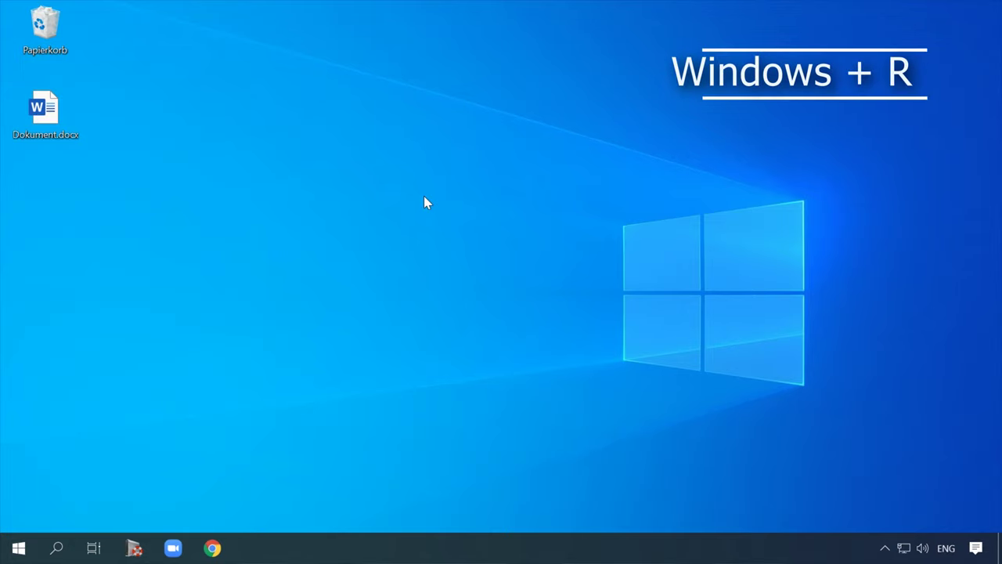
key("super+r")
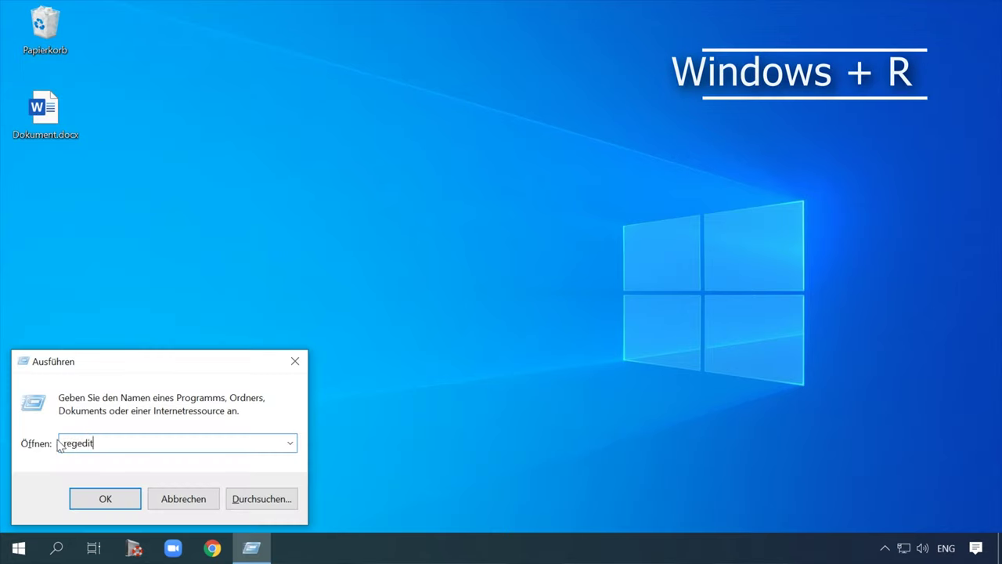
left_click(120, 495)
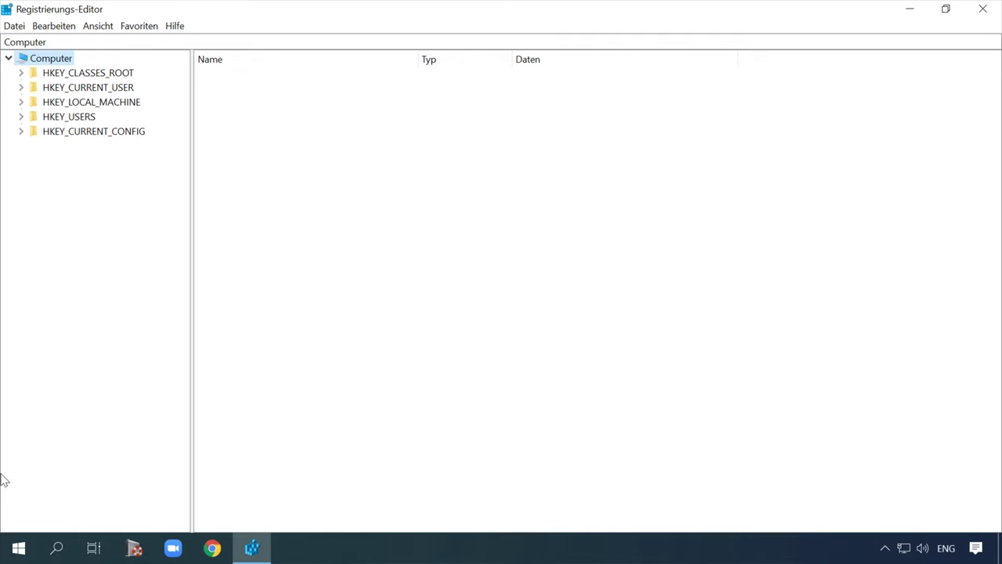
Expand the registry tree to HKEY_CLASSES_ROOT\*\shell and select the ShareWithSkype key
left_click(61, 74)
left_click(23, 73)
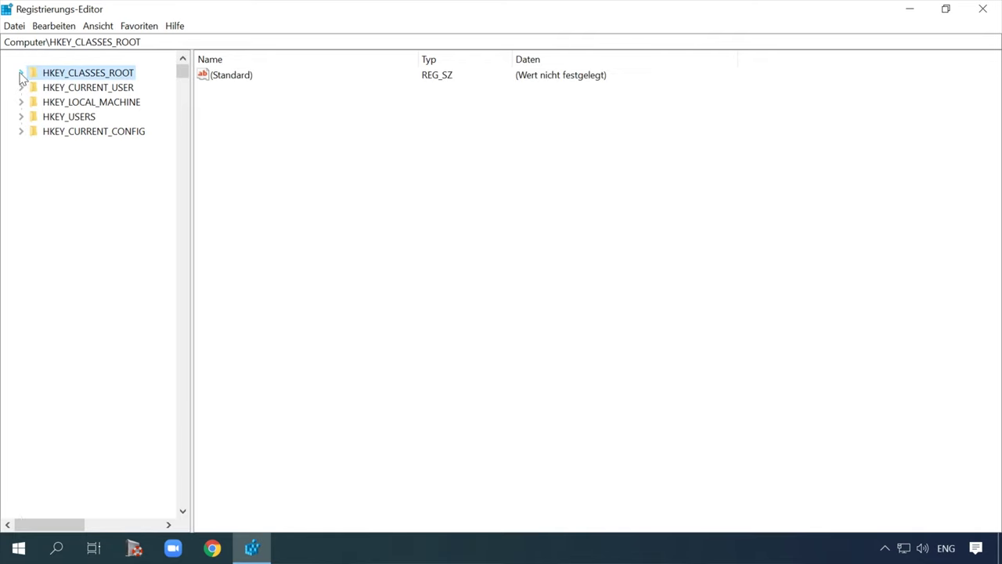
left_click(56, 73)
left_click(33, 73)
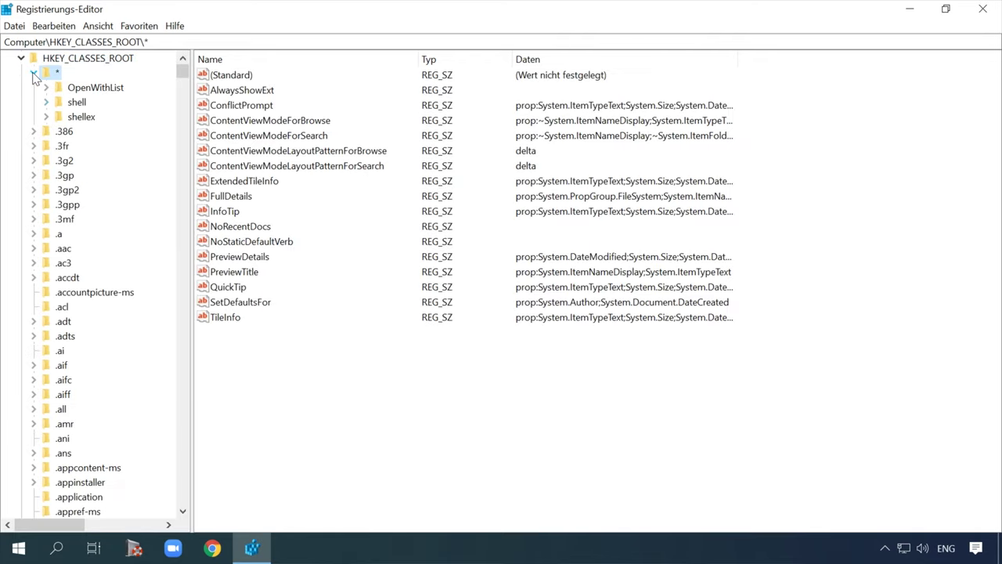
left_click(76, 102)
left_click(46, 103)
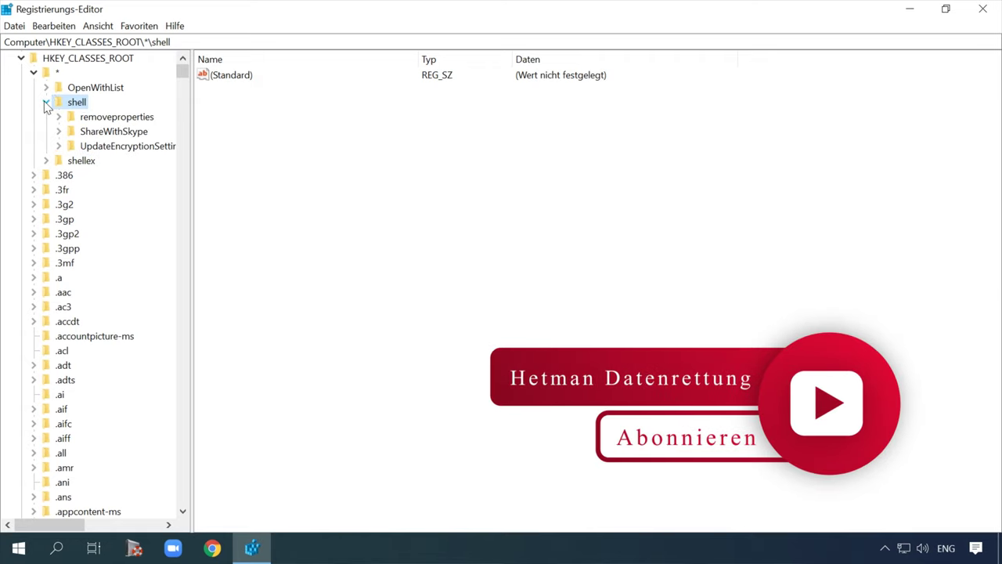
left_click(117, 132)
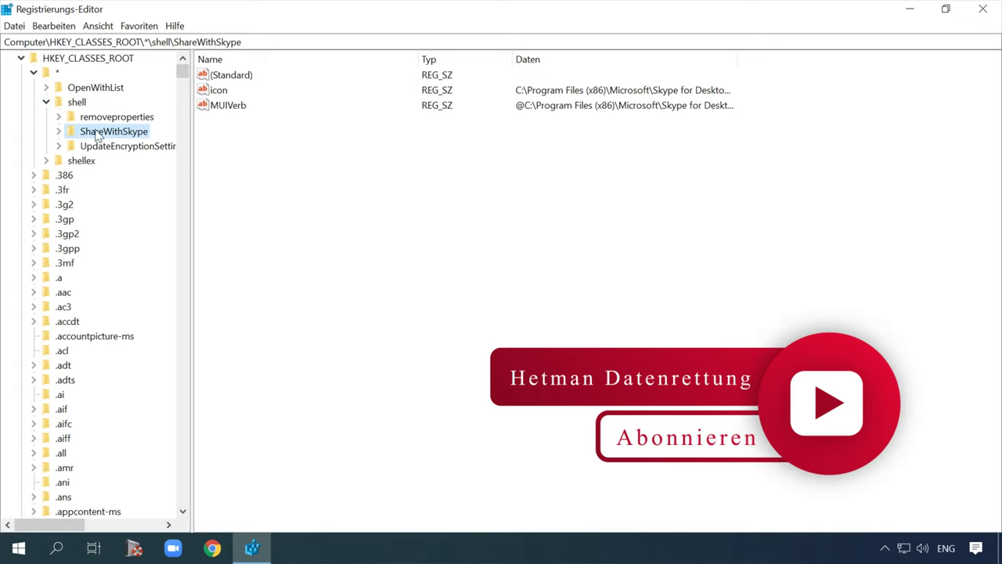
right_click(135, 132)
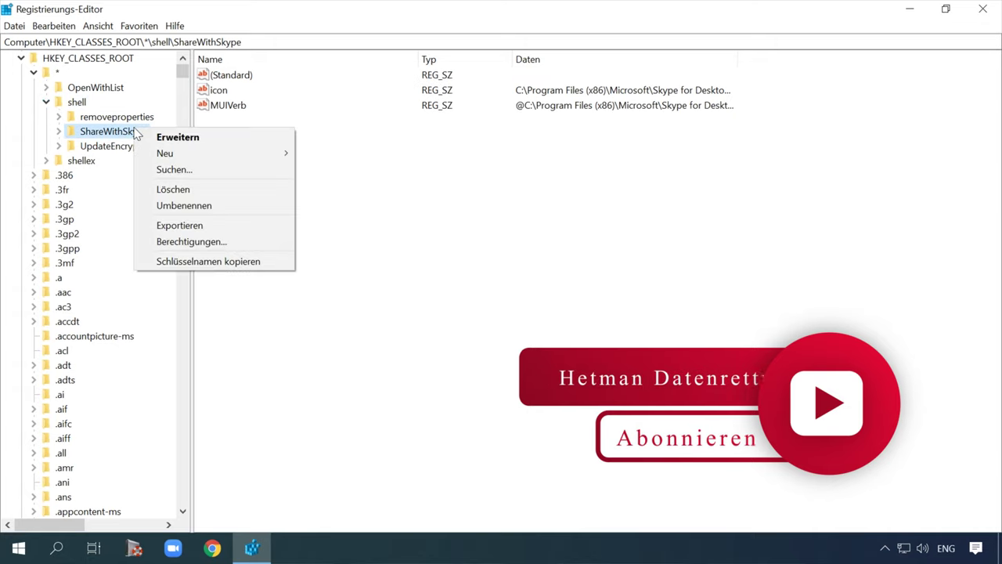
left_click(201, 188)
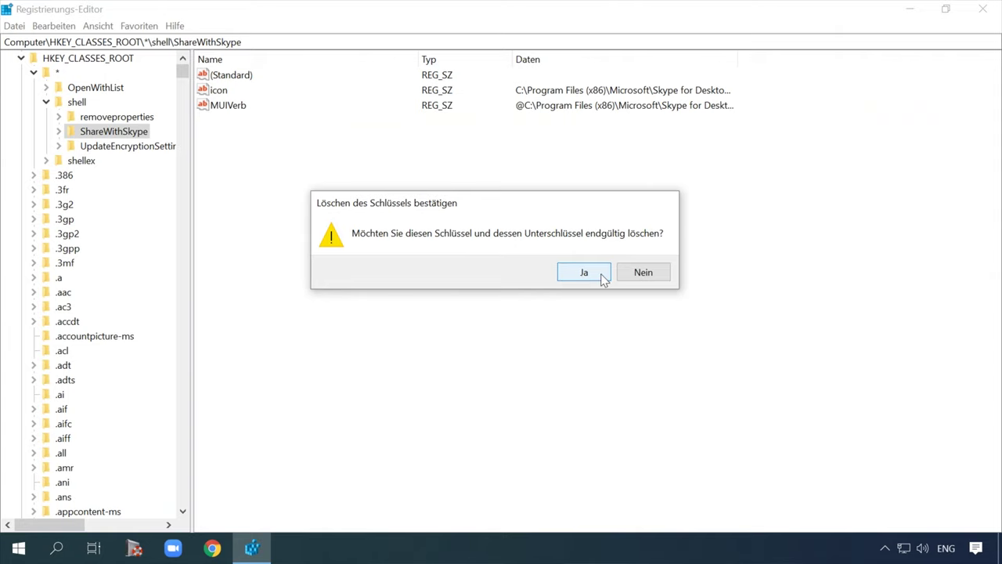
left_click(644, 273)
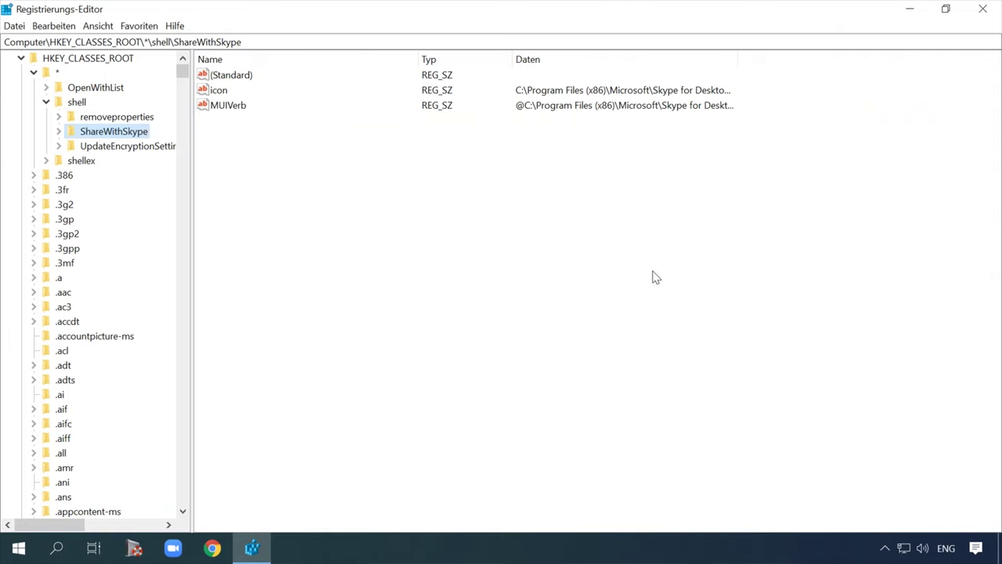
Export the entire registry to the desktop as a backup file named skype_reg, with the export range set to Alles
left_click(14, 25)
left_click(90, 64)
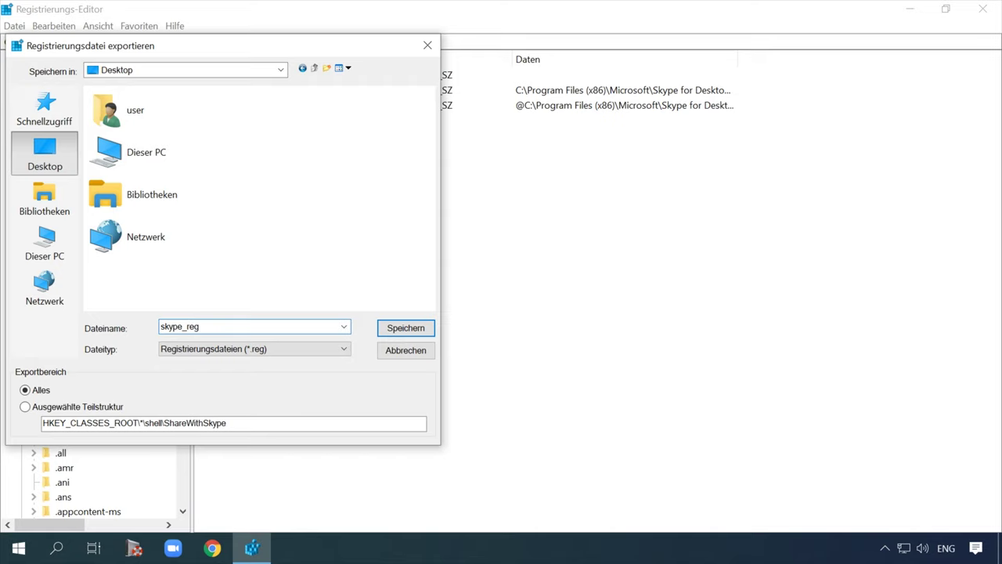
left_click(405, 328)
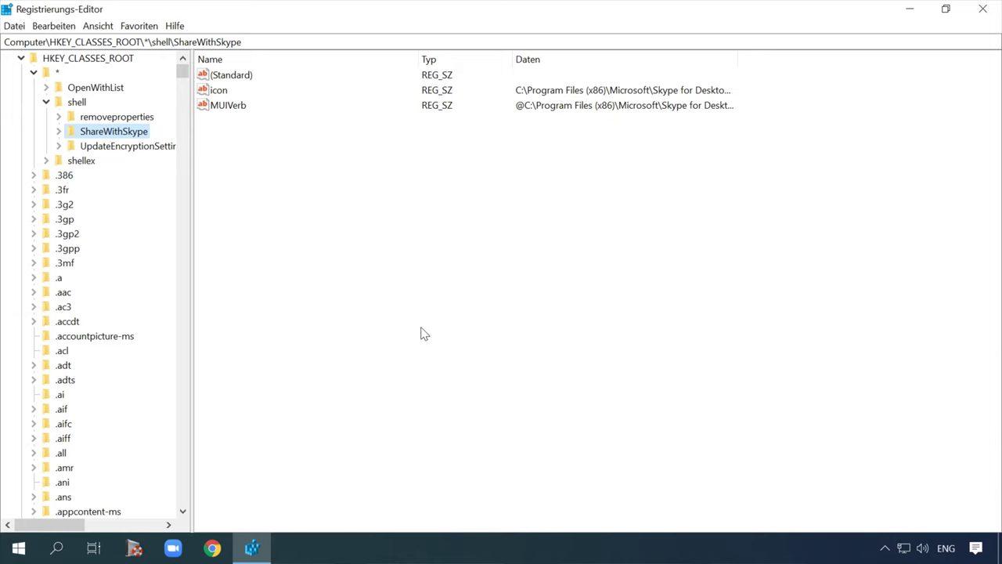
left_click(14, 26)
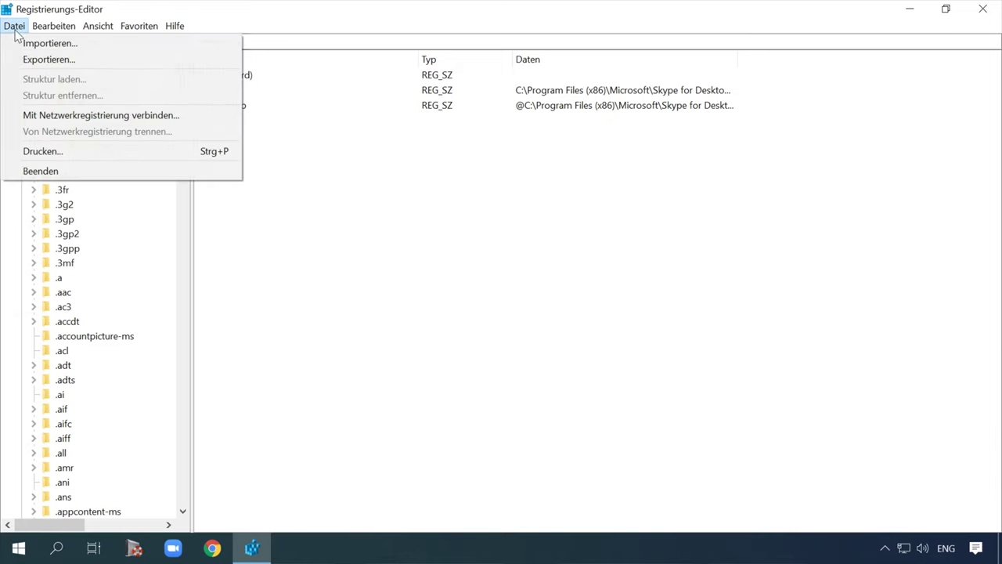
left_click(105, 61)
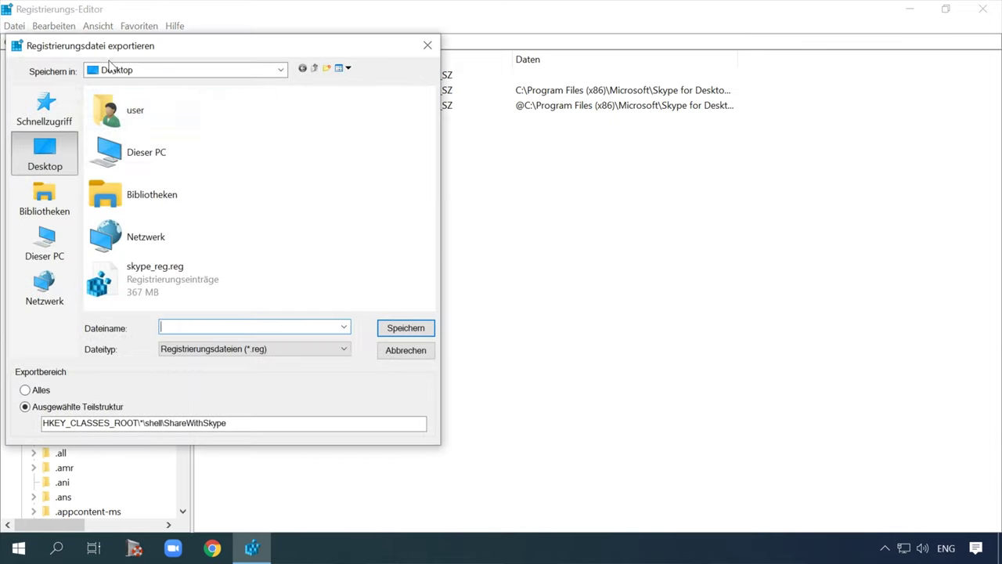
left_click(27, 407)
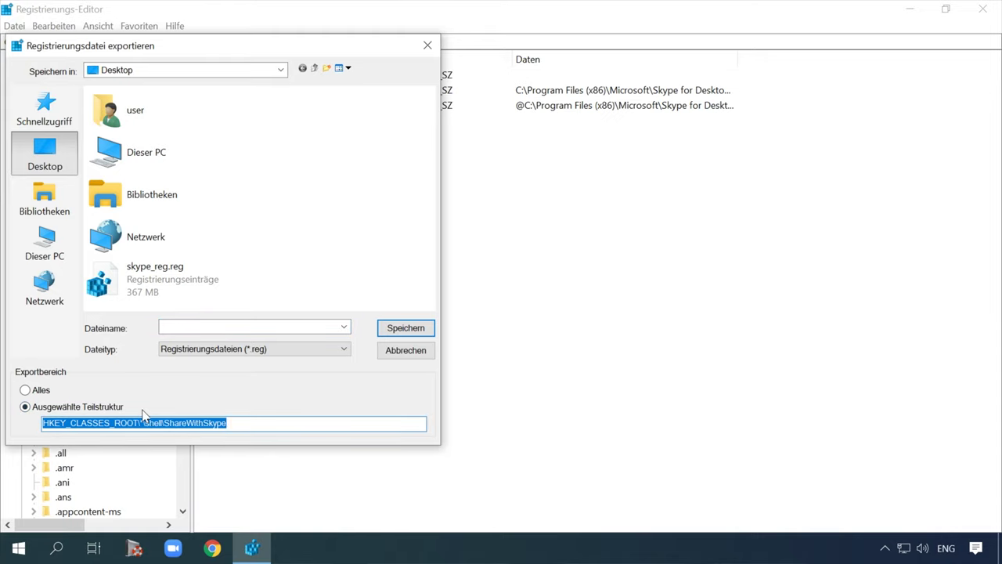
left_click(428, 45)
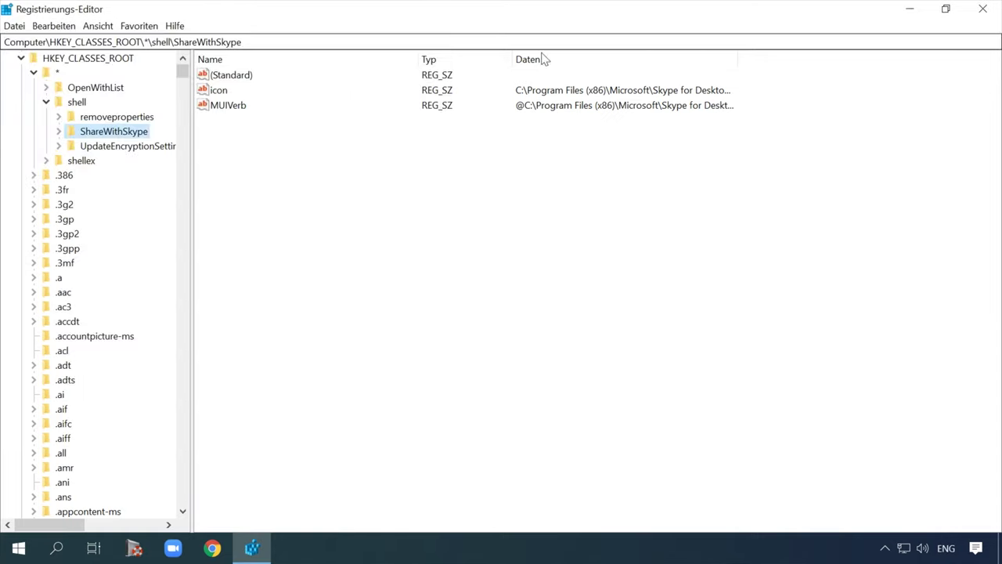
Move the skype_reg.reg file lower on the desktop, away from Dokument.docx, and return to the Registry Editor
left_click(909, 9)
left_click_drag(44, 196, 47, 452)
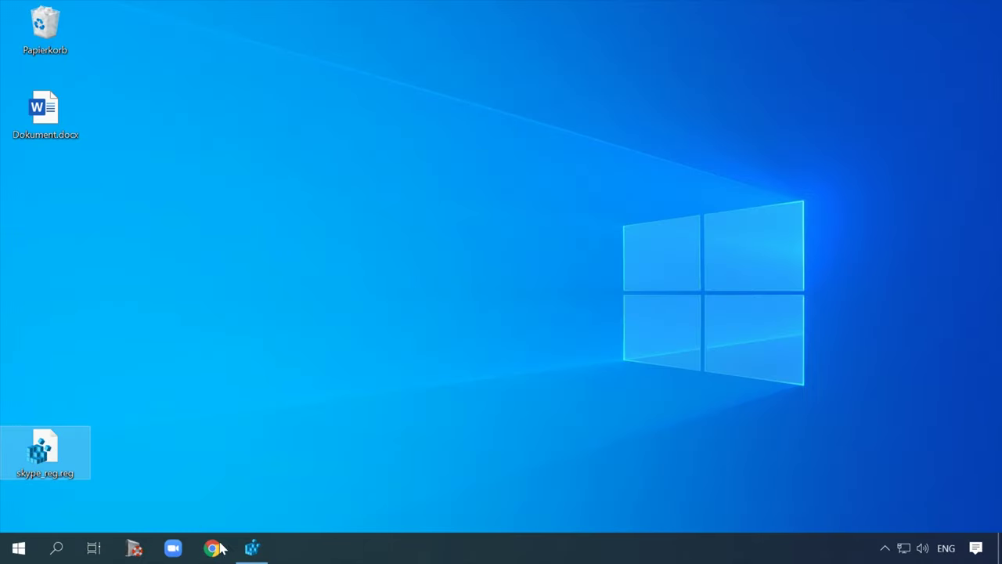
left_click(252, 547)
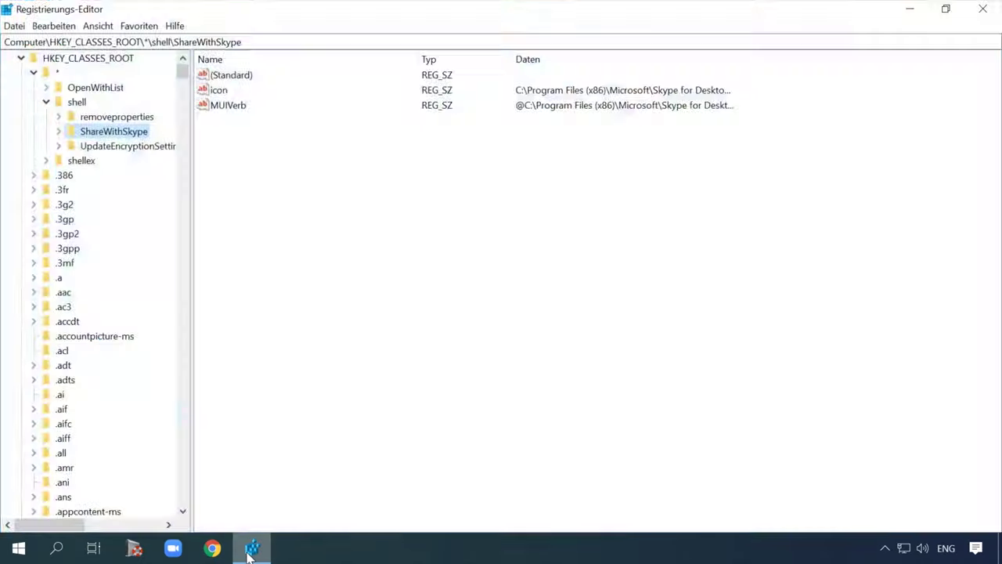
Delete the ShareWithSkype key with its subkeys and widen the key tree so the full key names fit
right_click(106, 131)
left_click(175, 194)
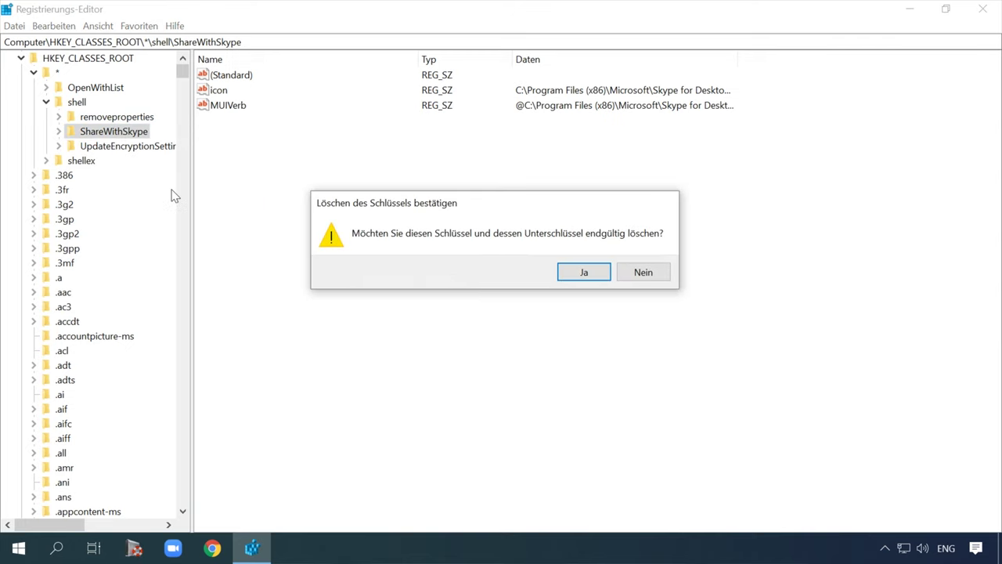
left_click(598, 280)
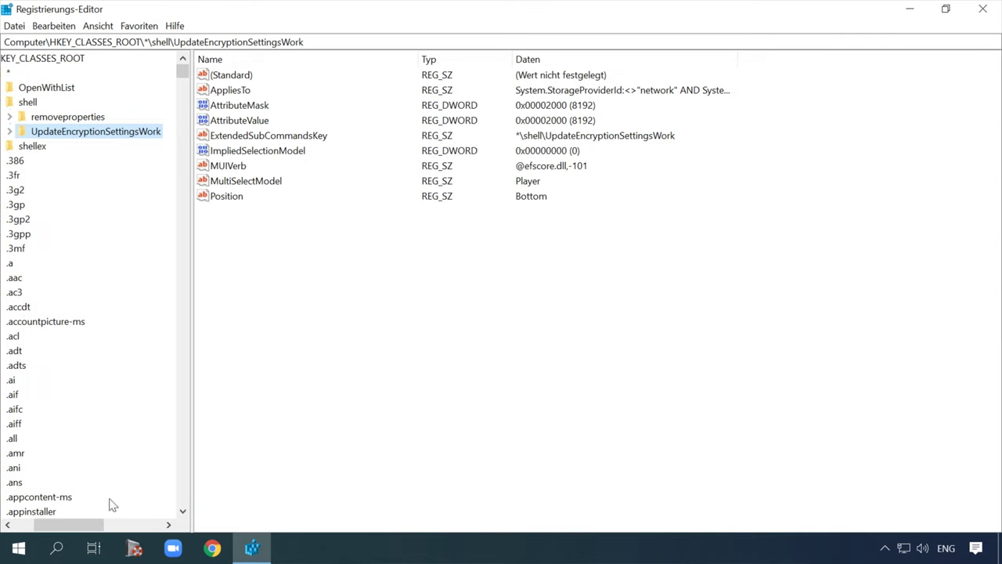
scroll(109, 505, "left", 3)
left_click_drag(192, 467, 244, 469)
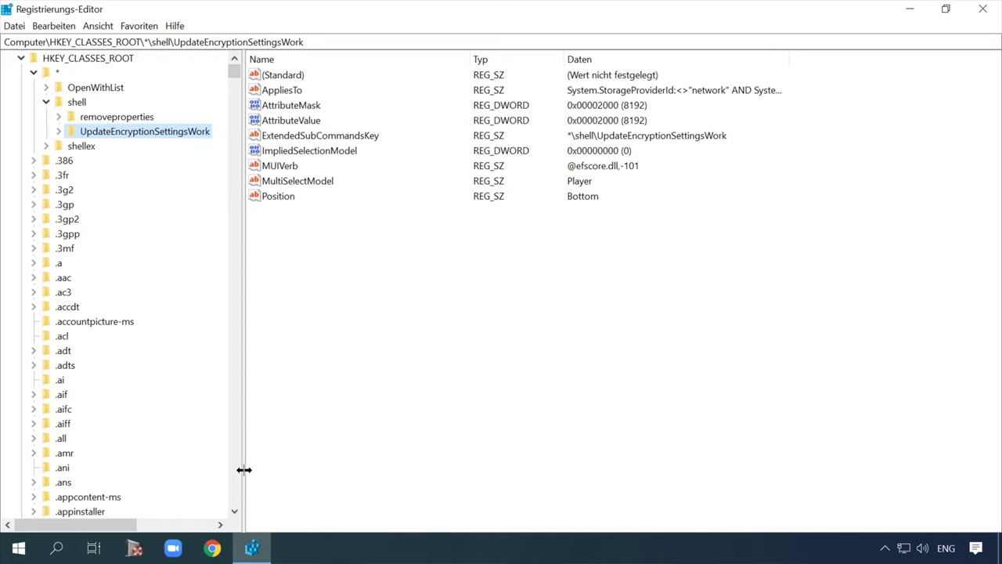
Minimize the Registry Editor and check the context menu of Dokument.docx for the Skype sharing entry
left_click(911, 8)
right_click(61, 120)
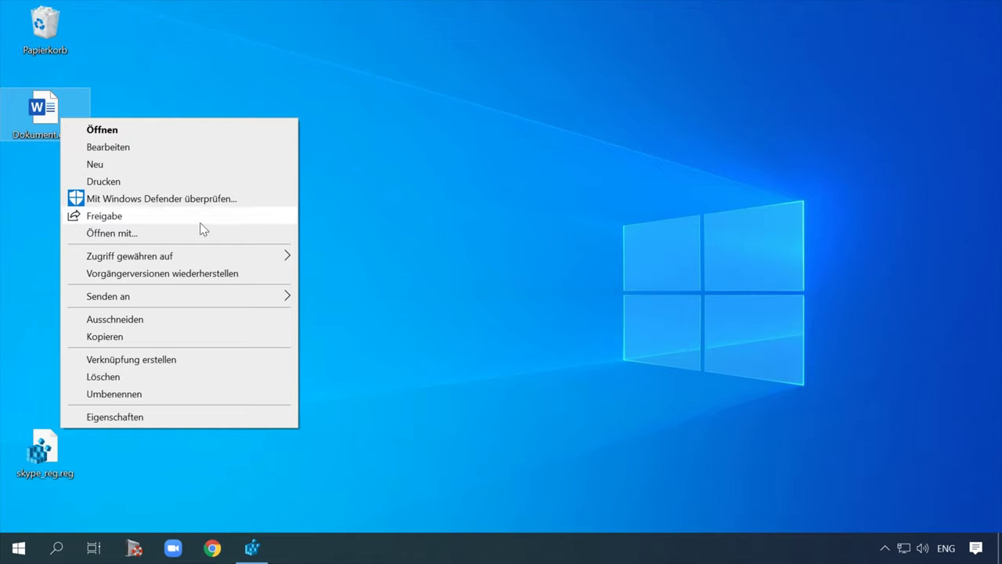
left_click(405, 227)
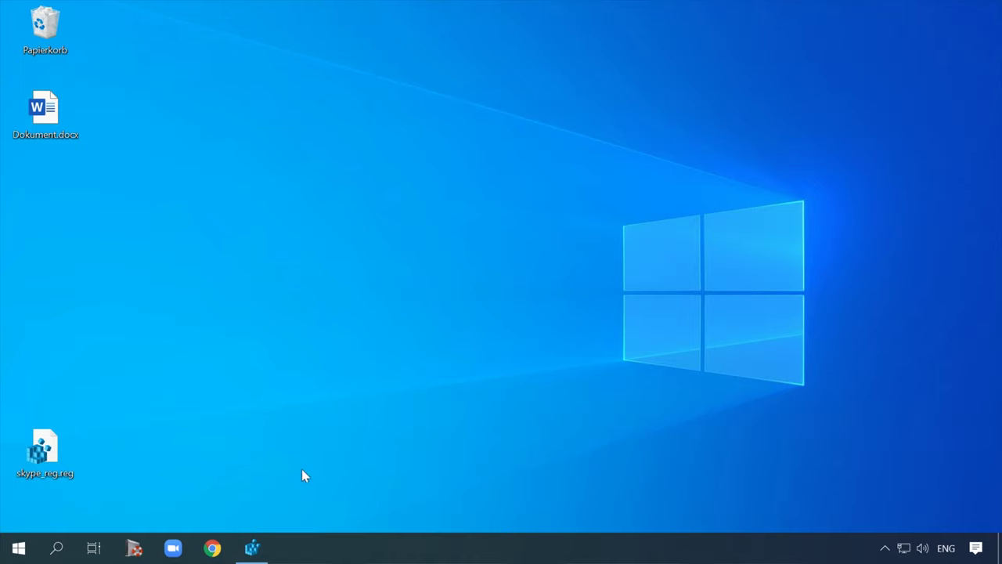
Return to the Registry Editor and import the skype_reg.reg backup file from the desktop
left_click(252, 547)
left_click(14, 26)
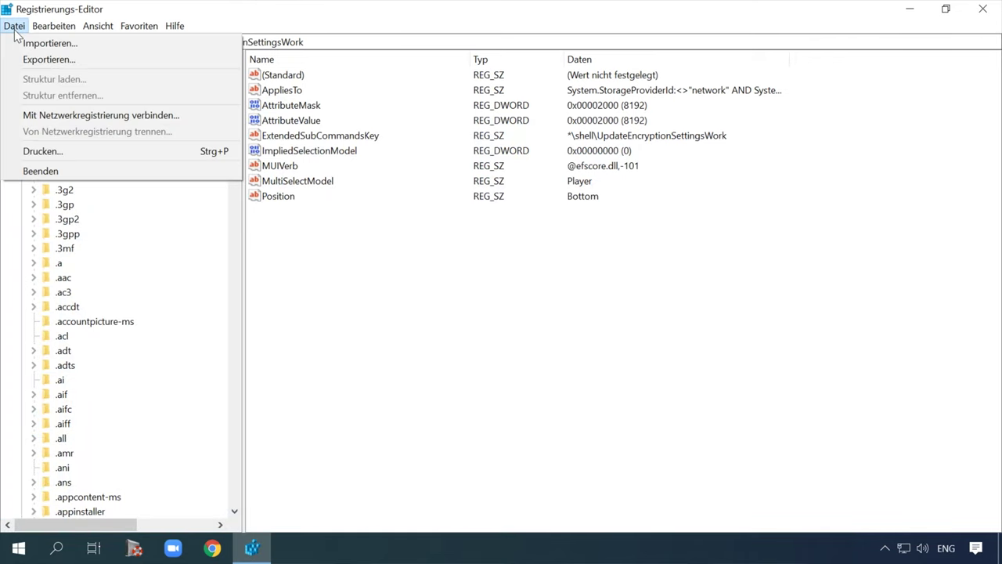
left_click(76, 43)
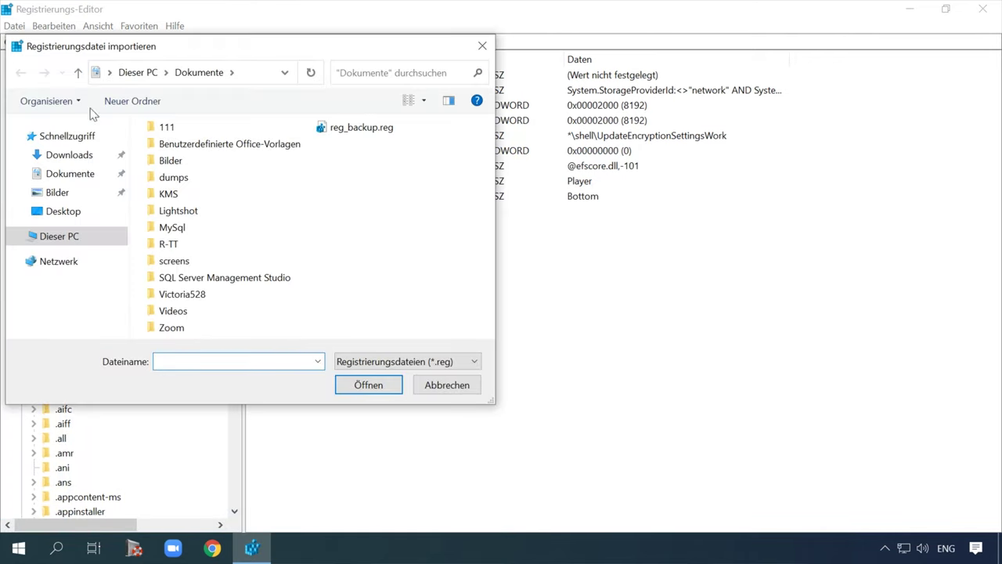
left_click(67, 213)
left_click(176, 168)
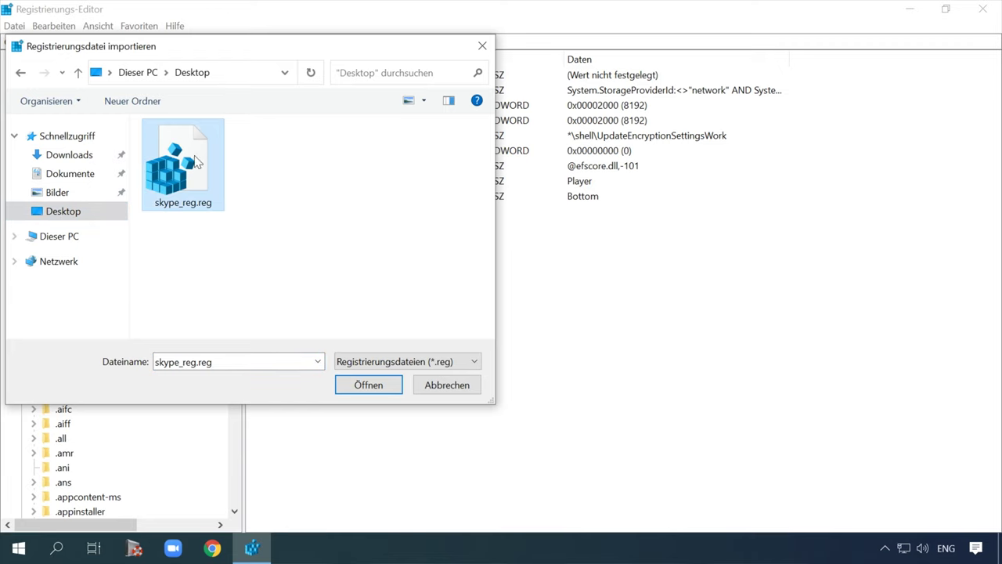
left_click(373, 387)
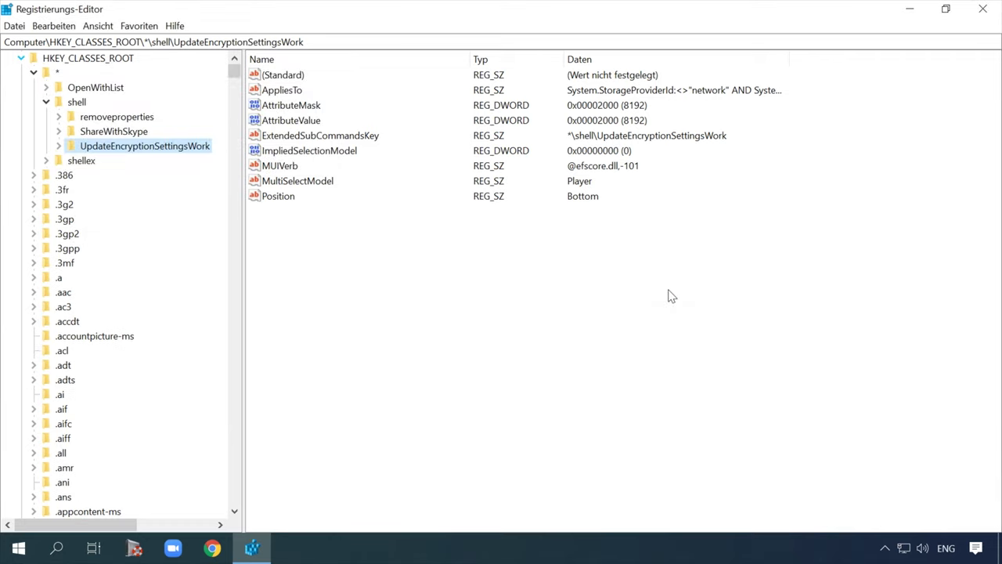
Inspect the ShareWithSkype key, minimize the Registry Editor and check the context menu of Dokument.docx
left_click(123, 134)
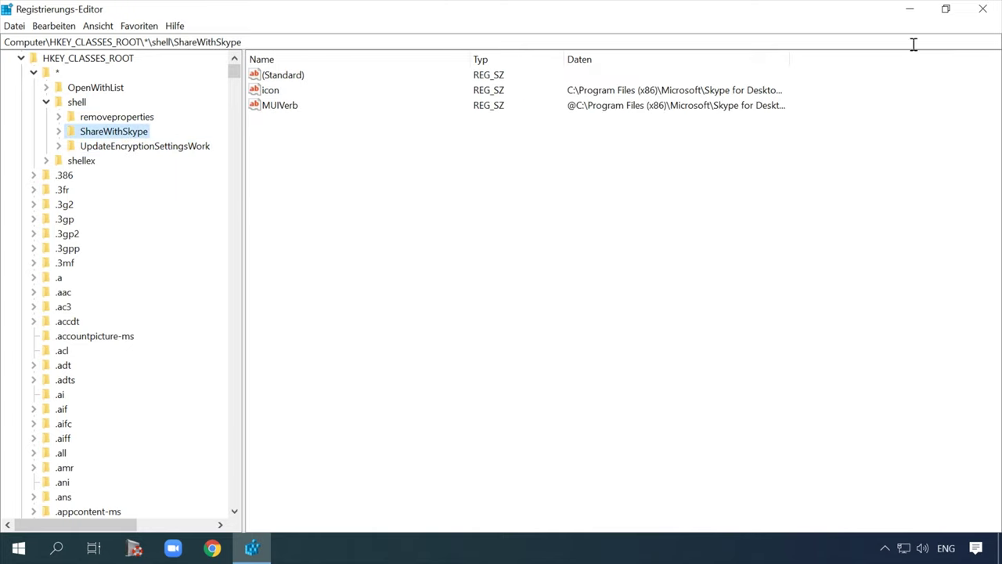
left_click(910, 9)
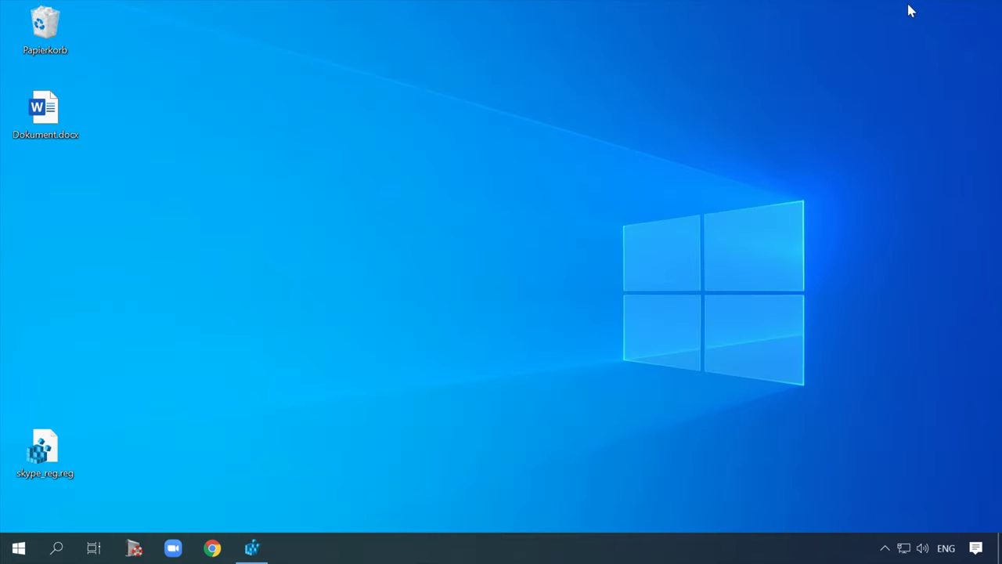
right_click(58, 115)
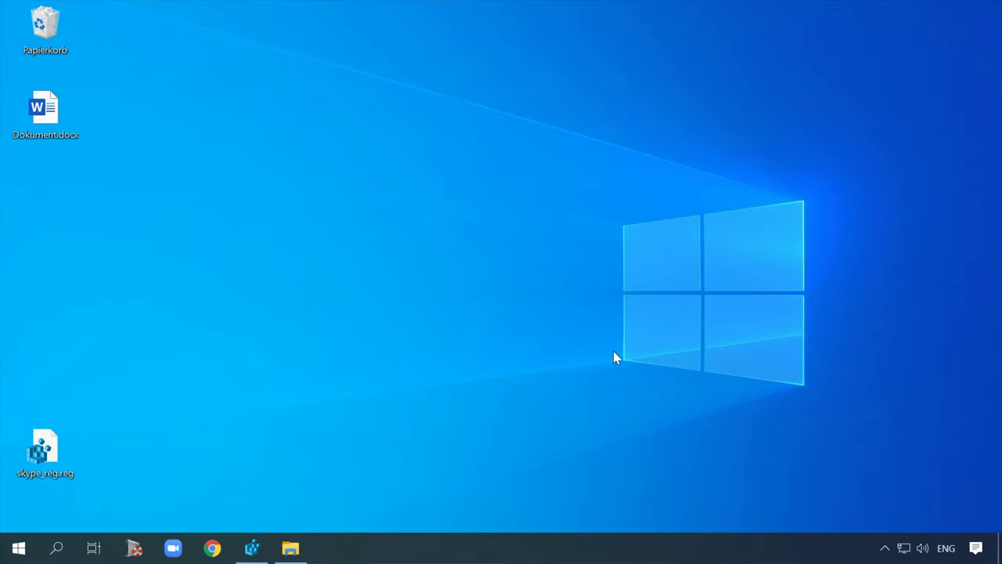
Open the Task Manager and restart the Windows-Explorer process
right_click(614, 559)
left_click(696, 480)
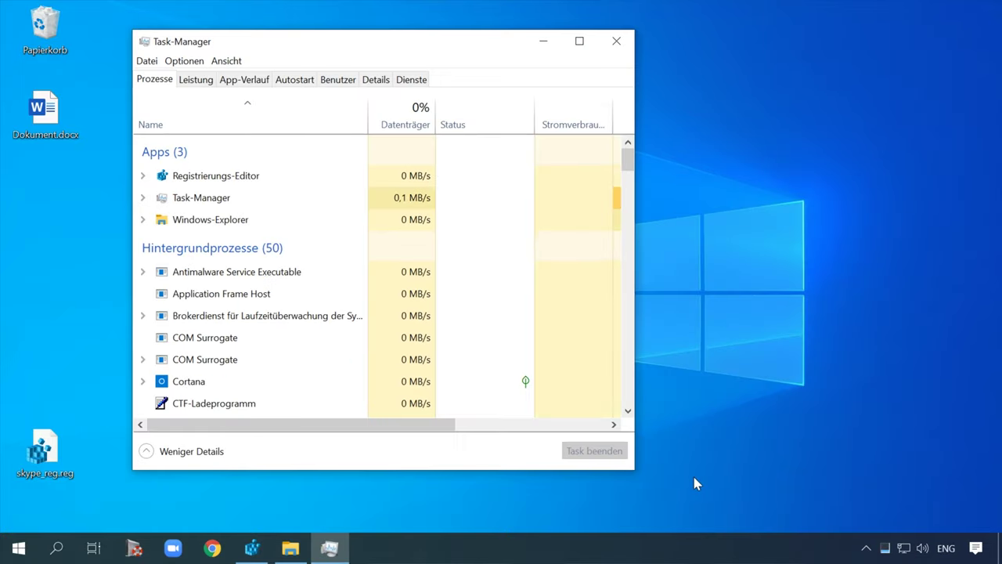
left_click(227, 225)
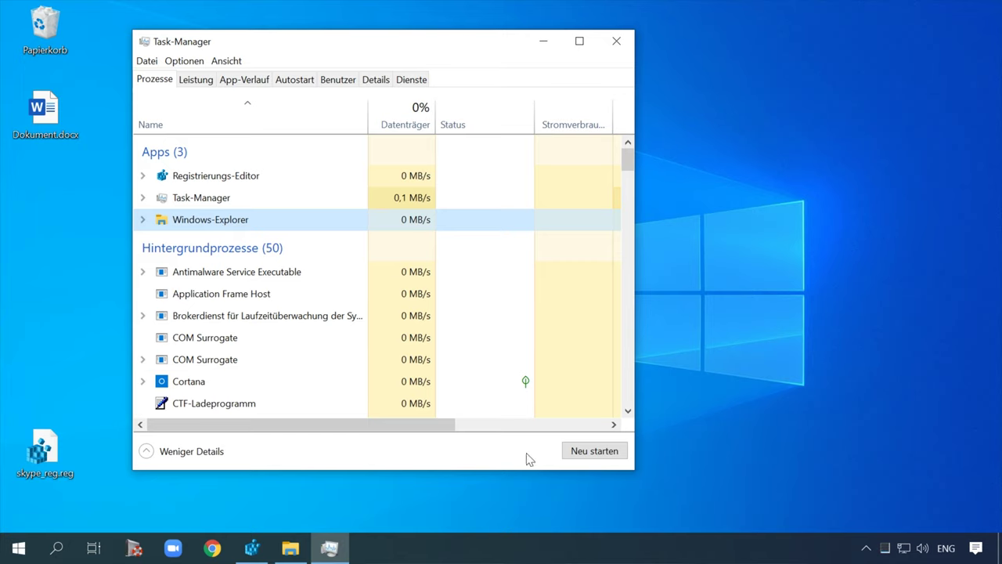
left_click(582, 451)
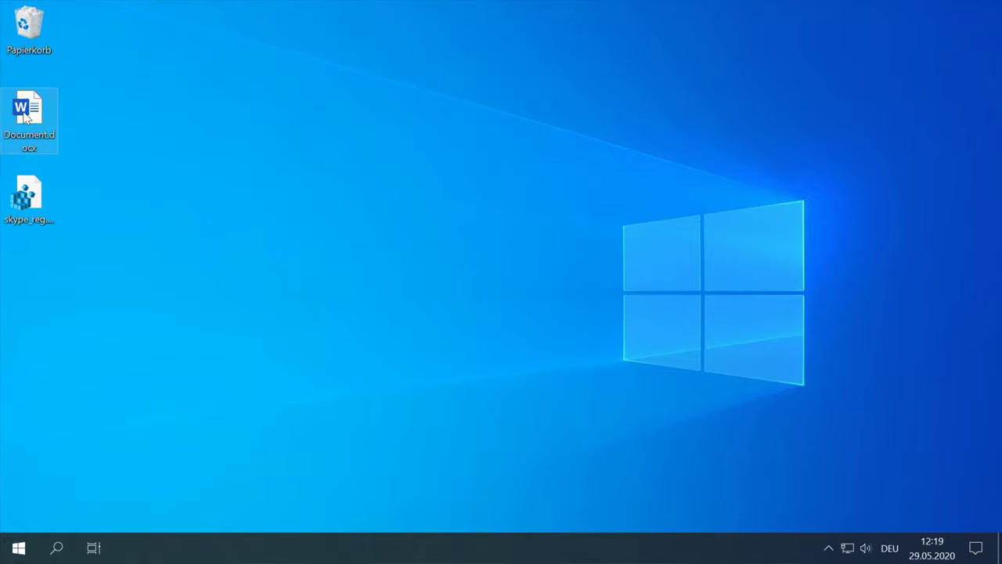
View the Freigabe sharing options of Document.docx, including Skype, and close them
right_click(35, 112)
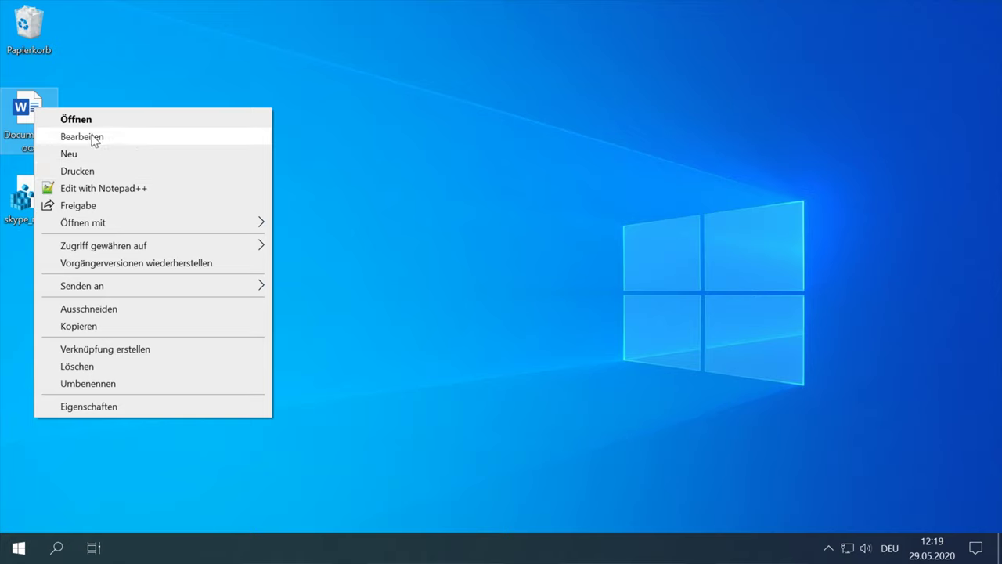
left_click(114, 207)
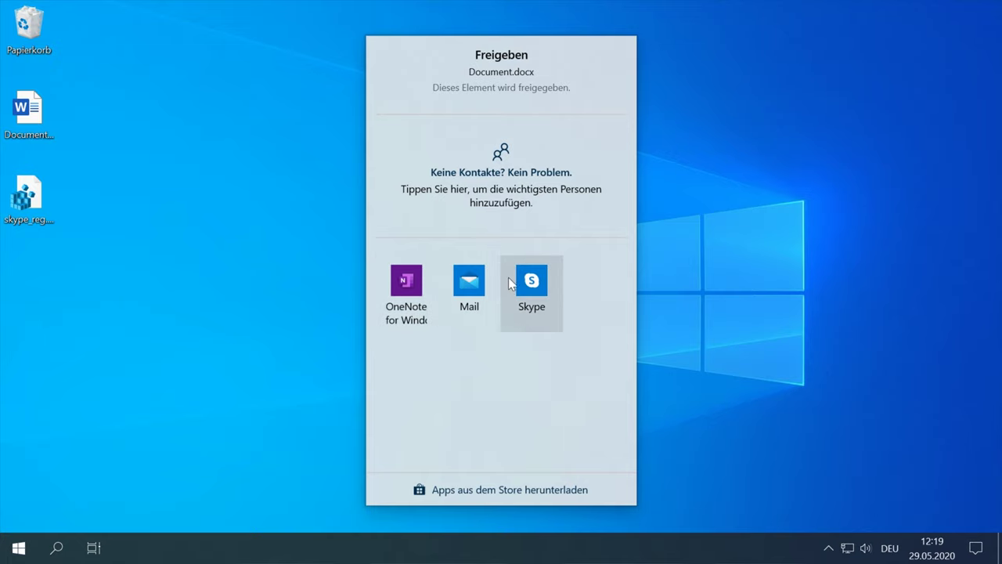
left_click(541, 288)
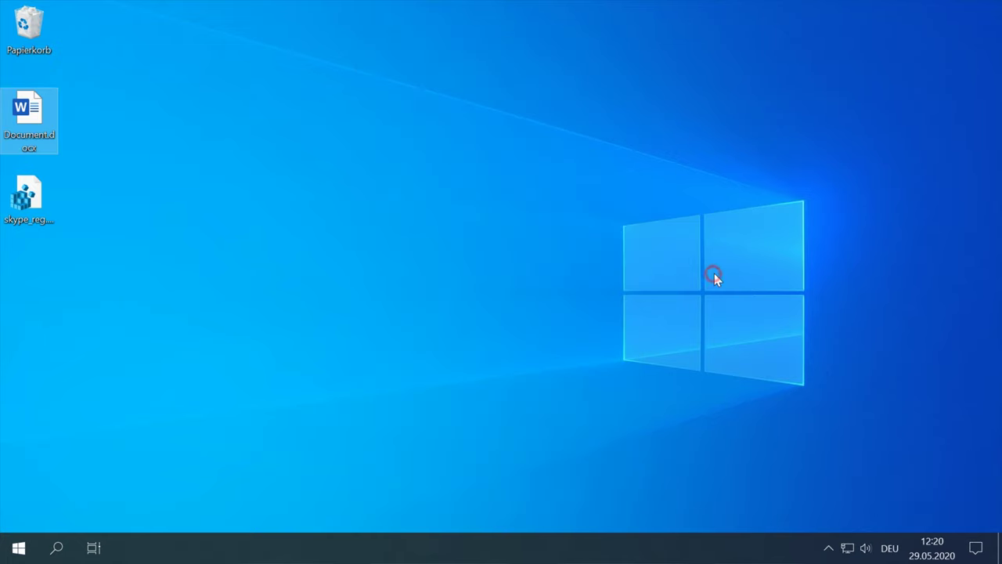
Open the Registry Editor through the Run dialog and expand the tree to HKEY_CLASSES_ROOT\*\shellex\ContextMenuHandlers
key("super+r")
left_click(101, 496)
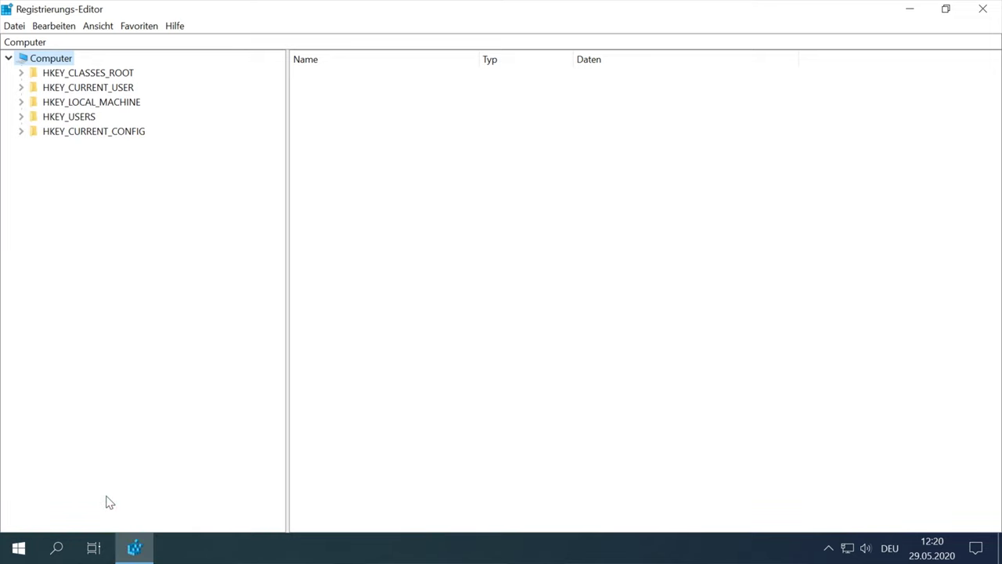
left_click(20, 72)
left_click(55, 72)
left_click(34, 72)
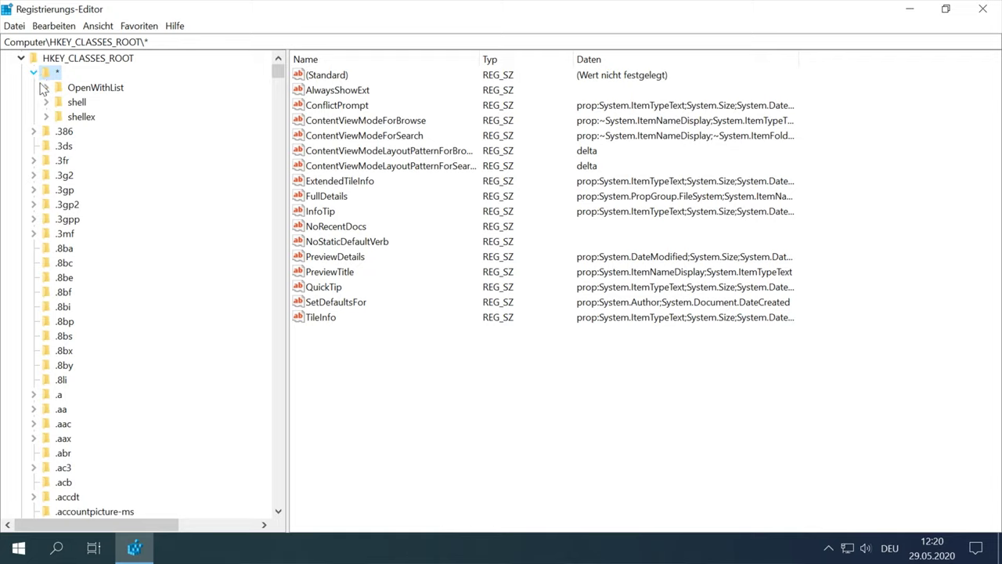
left_click(62, 120)
left_click(46, 117)
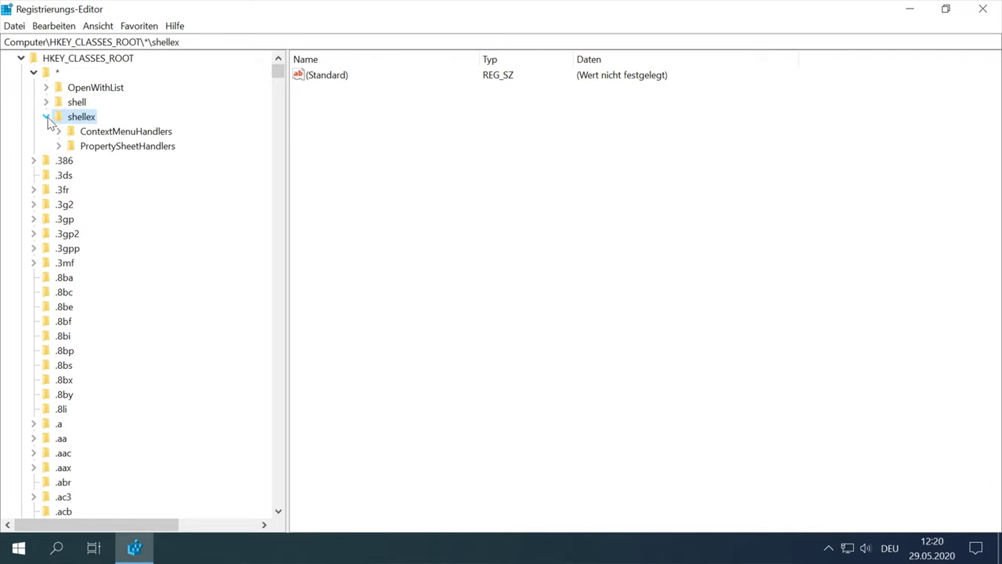
left_click(59, 132)
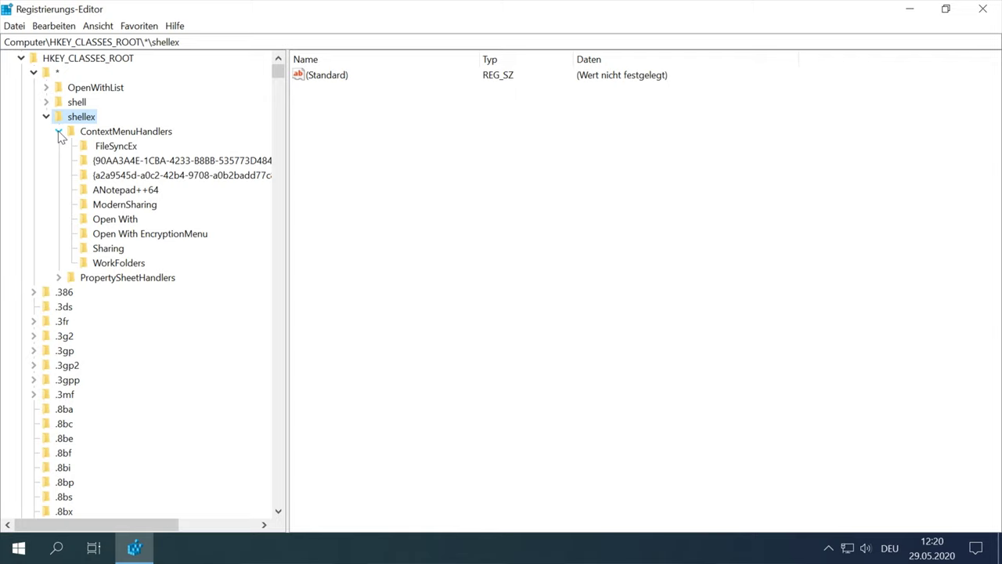
Delete the ModernSharing key under ContextMenuHandlers and confirm its permanent removal
left_click(109, 204)
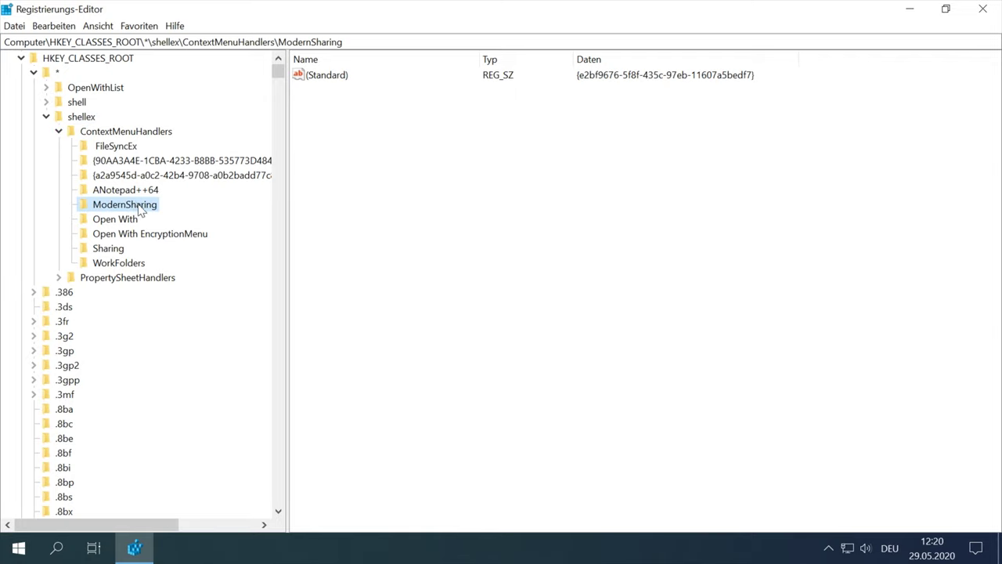
right_click(154, 207)
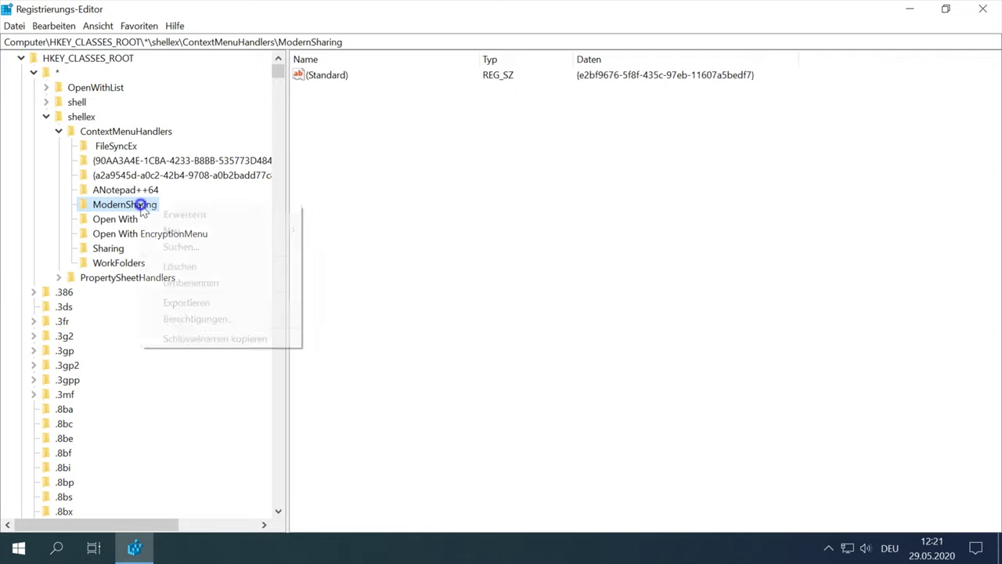
left_click(199, 265)
left_click(579, 271)
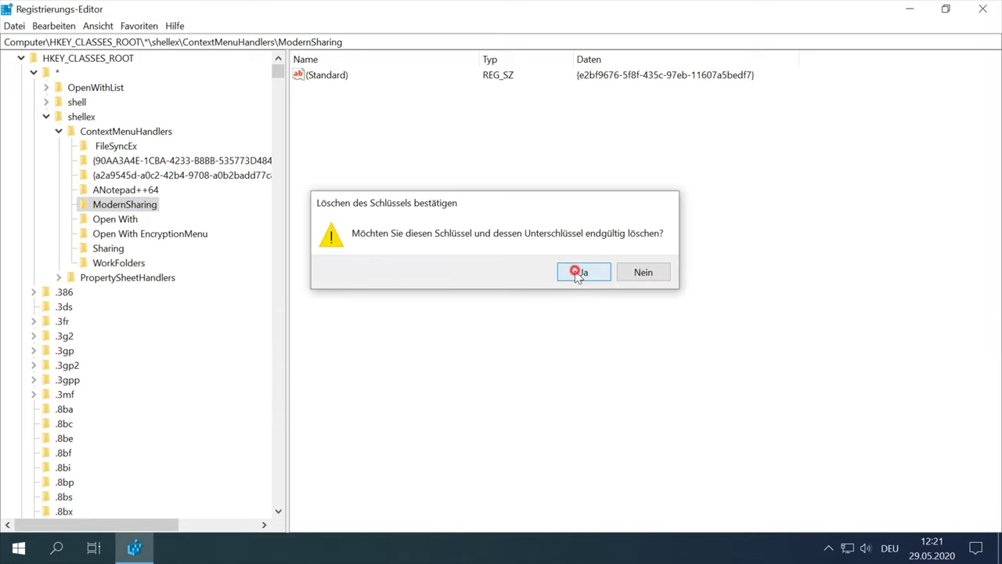
Minimize the Registry Editor and check the context menu of Document.docx for the Freigabe entry
left_click(912, 11)
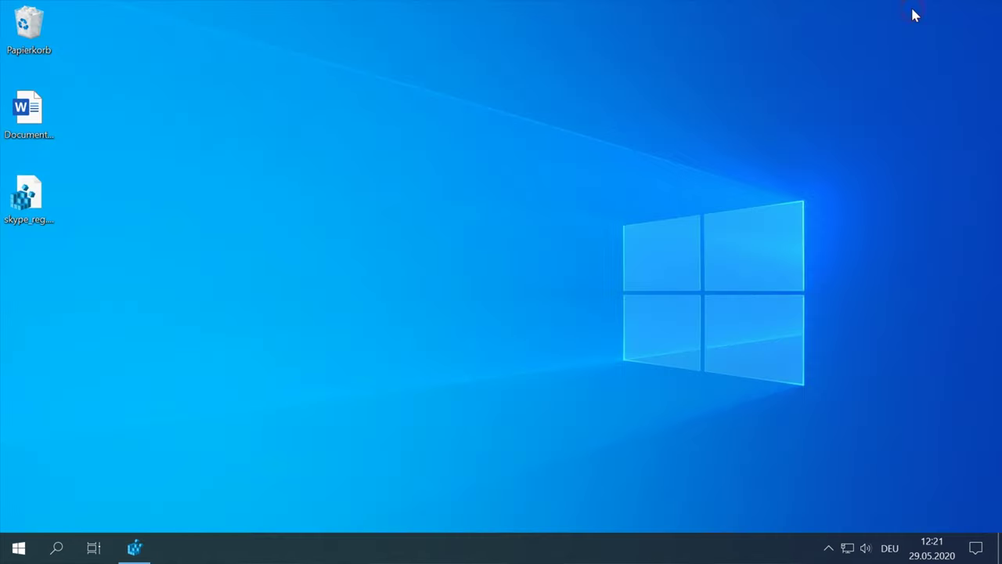
right_click(29, 114)
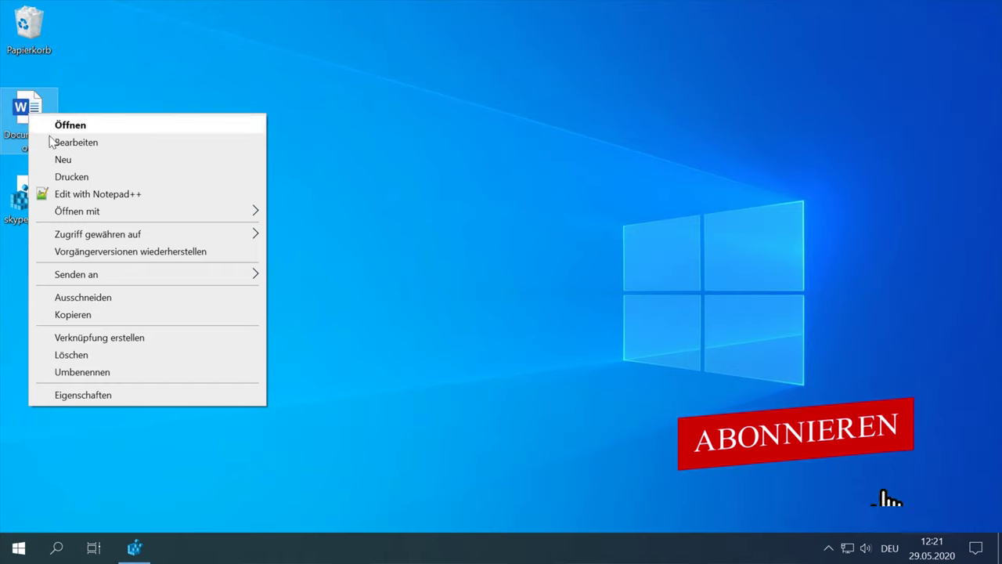
mouse_move(79, 201)
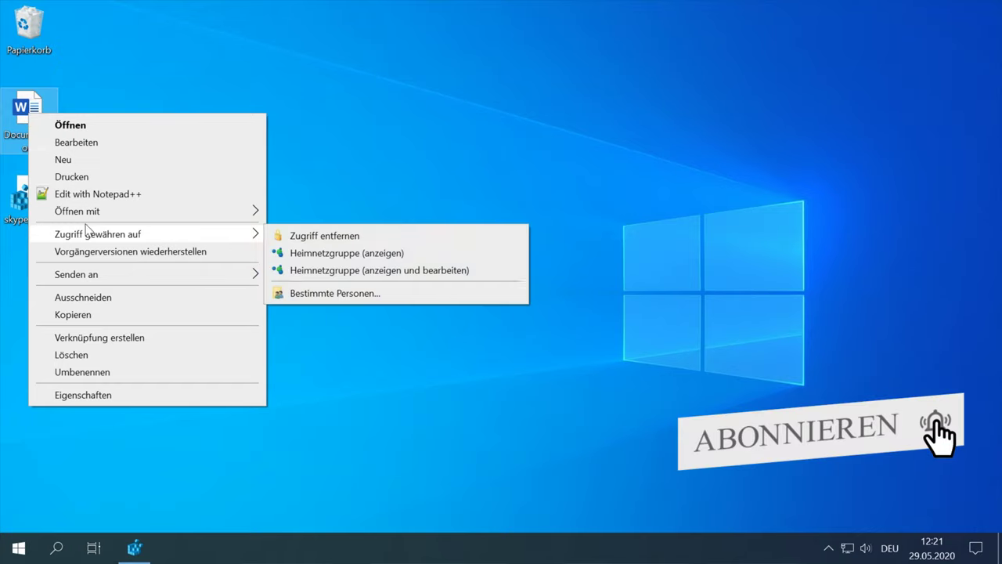